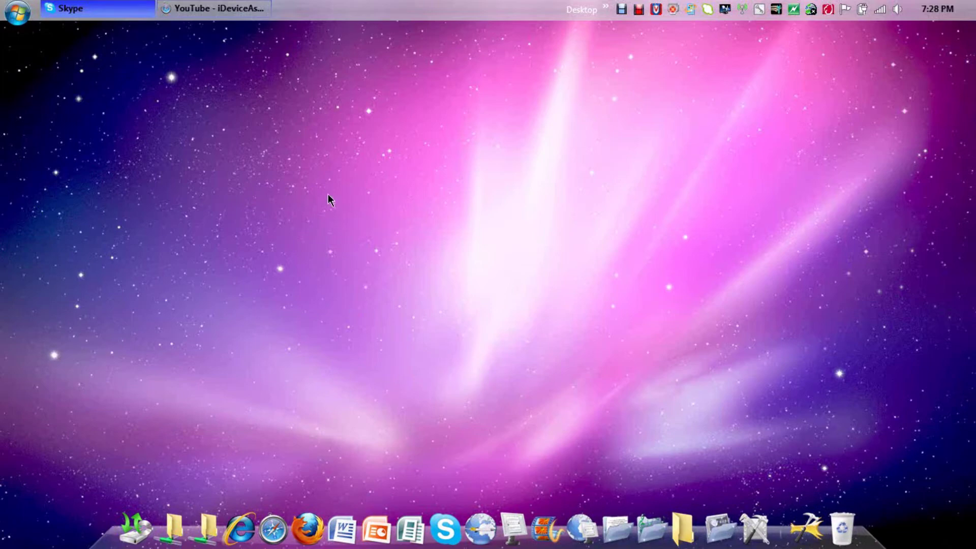
# Open and close the Start menu, then hide the desktop icons from the desktop's context menu
pyautogui.click(15, 12)
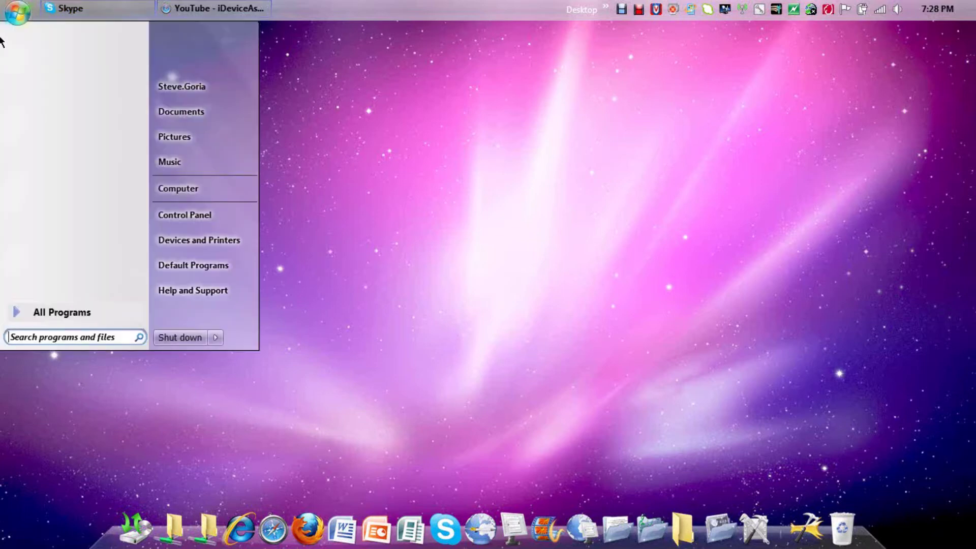
pyautogui.click(416, 148)
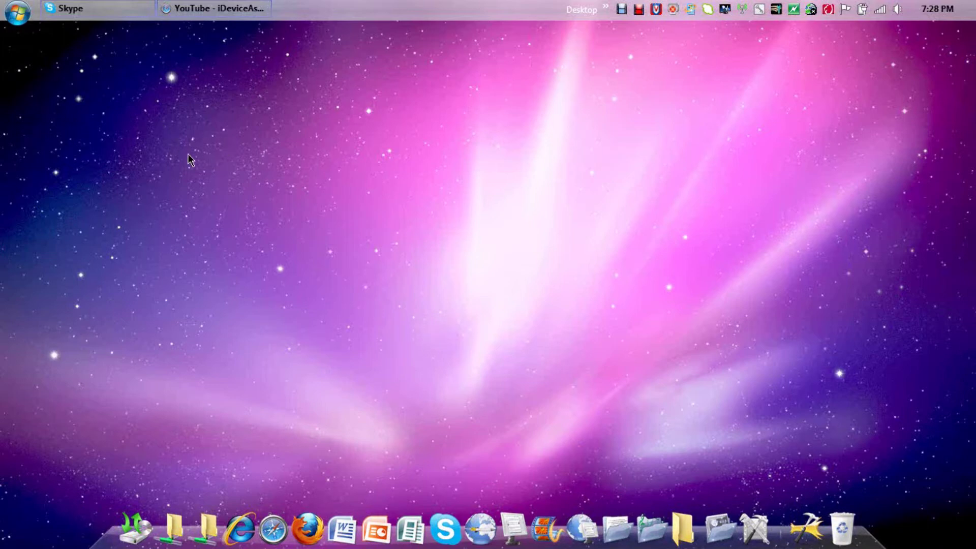
pyautogui.rightClick(514, 162)
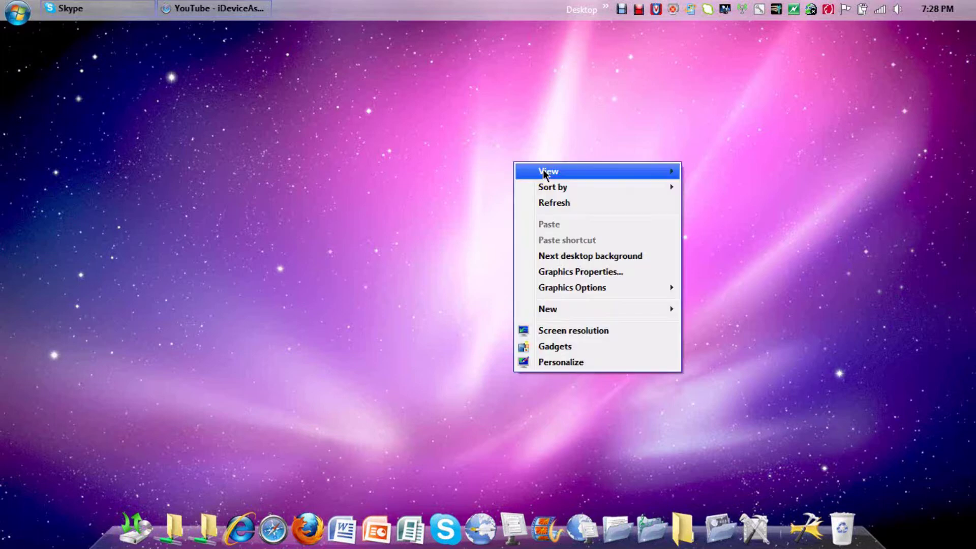
pyautogui.moveTo(567, 189)
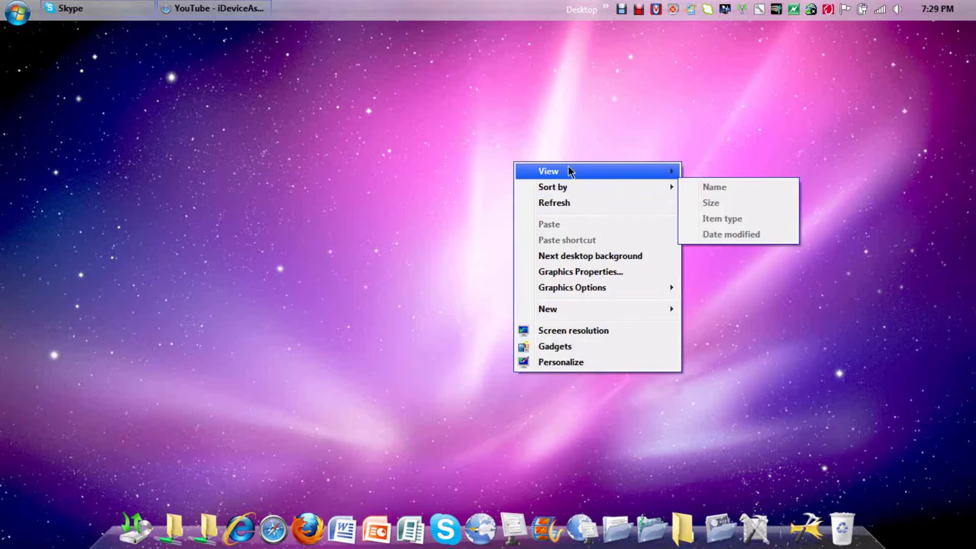
pyautogui.moveTo(570, 171)
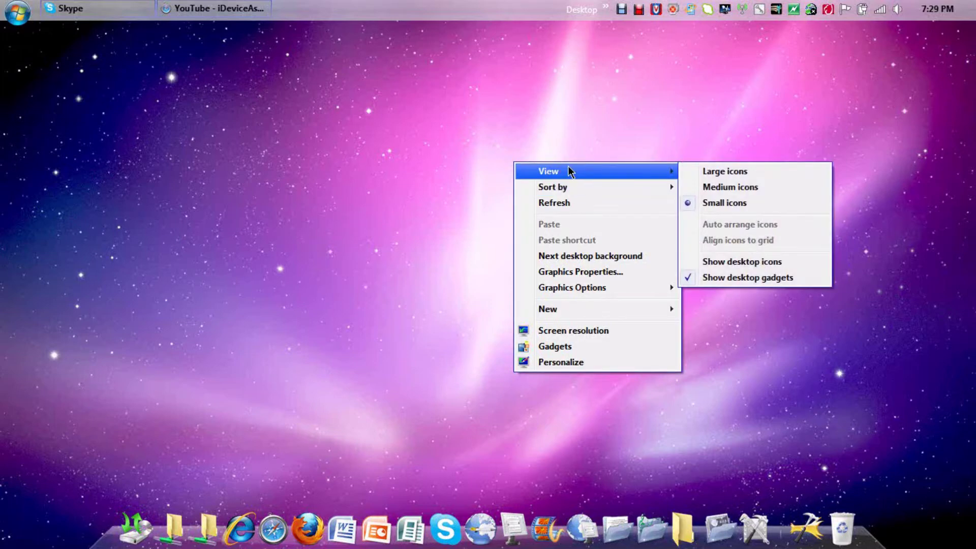
pyautogui.click(785, 262)
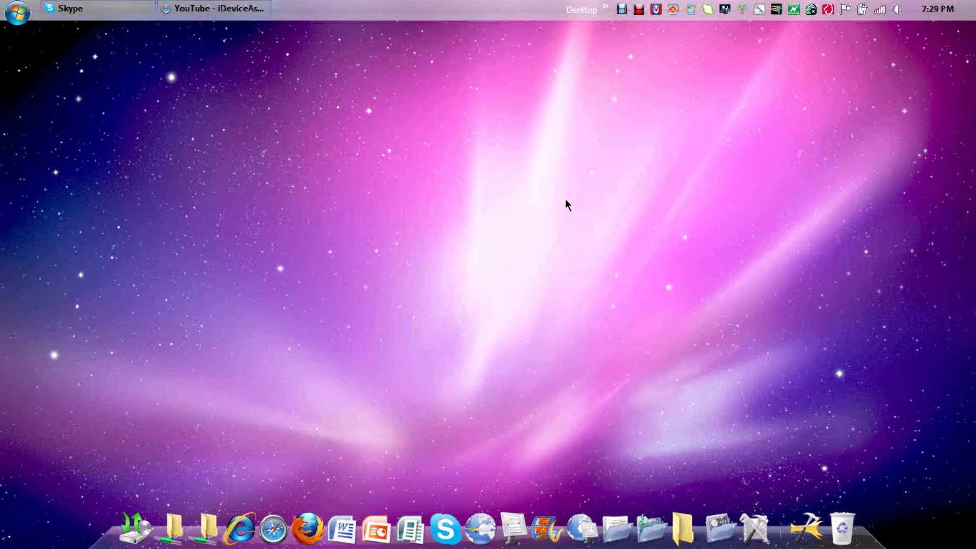
pyautogui.rightClick(454, 168)
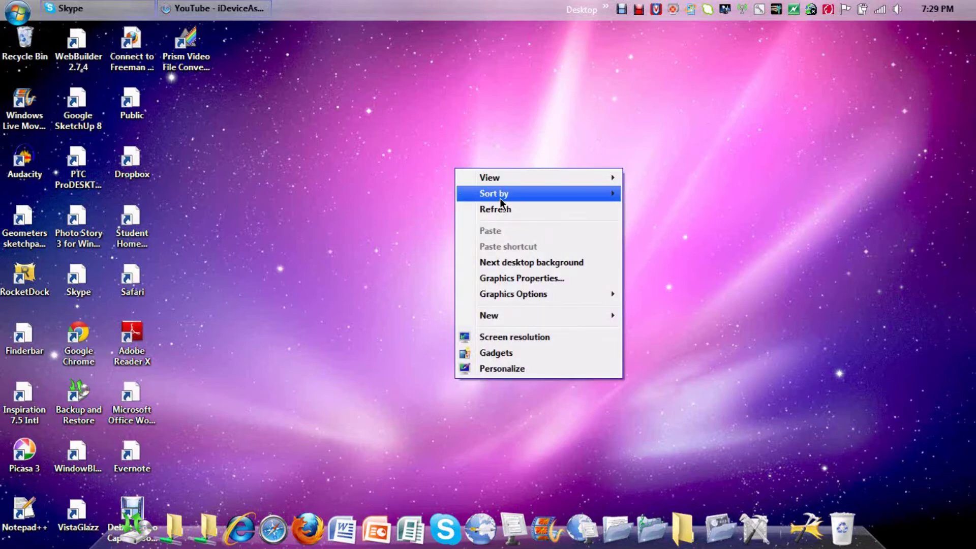
pyautogui.moveTo(504, 178)
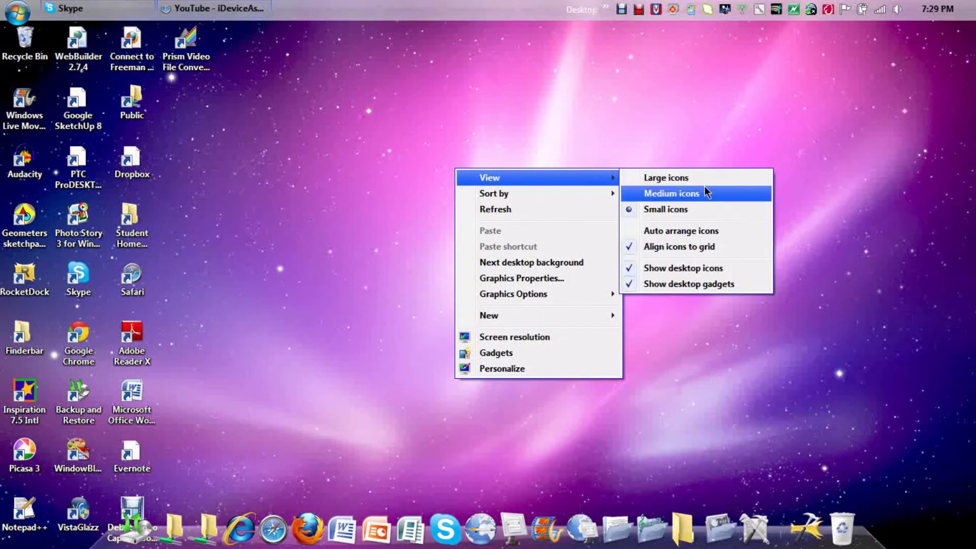
pyautogui.click(706, 268)
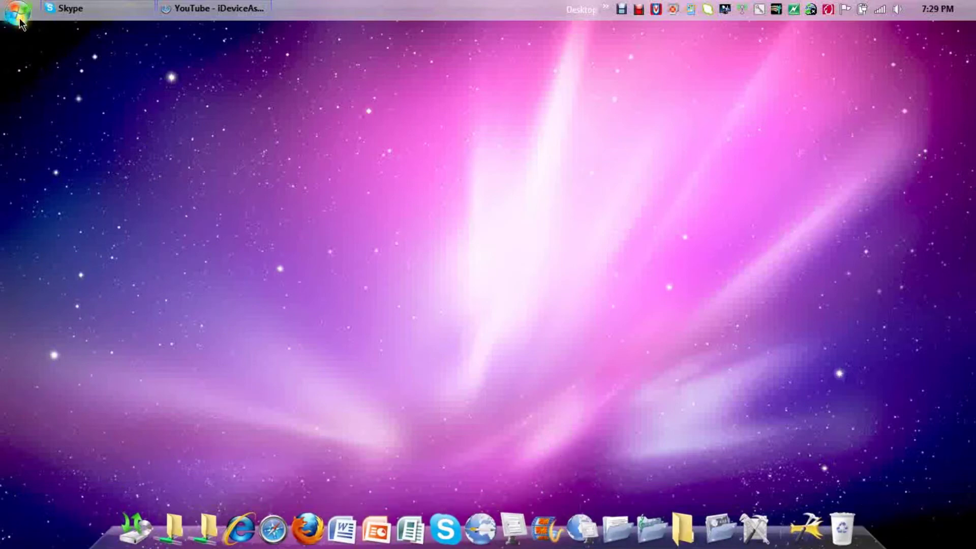
pyautogui.click(275, 530)
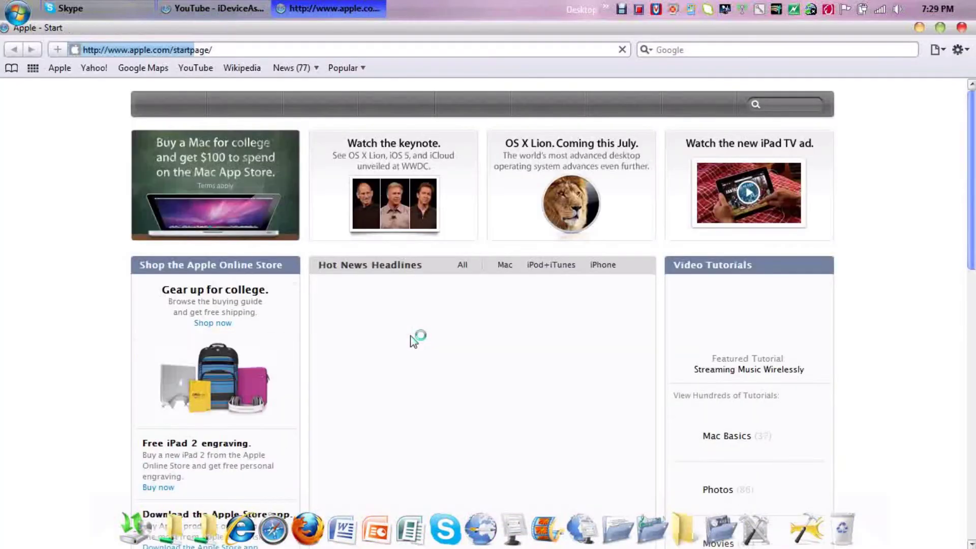
pyautogui.click(273, 47)
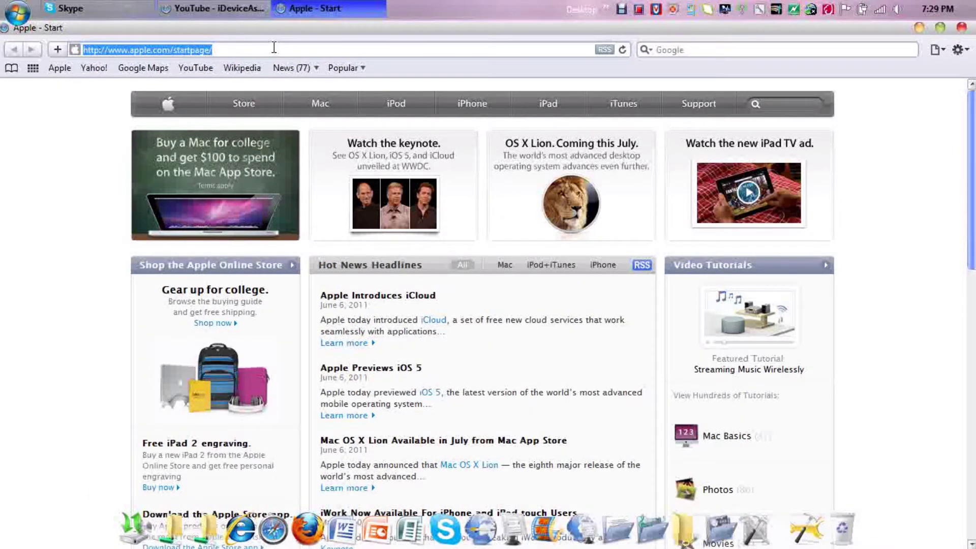
pyautogui.write('www.r')
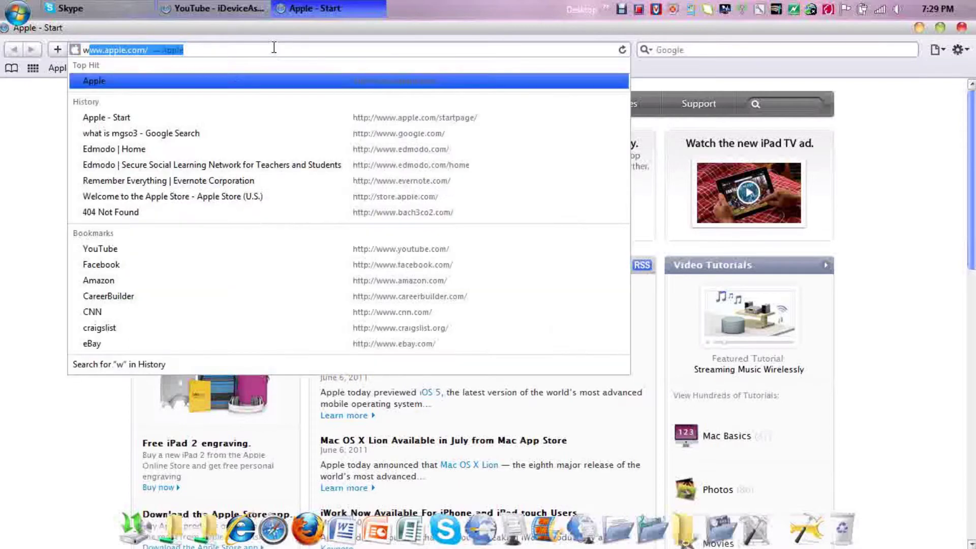
pyautogui.write('ock')
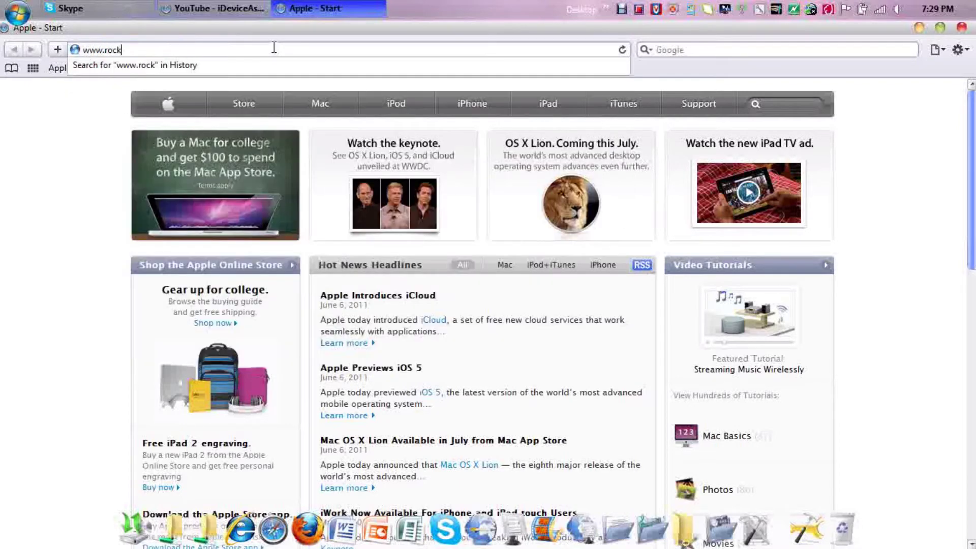
pyautogui.write('etdock.com')
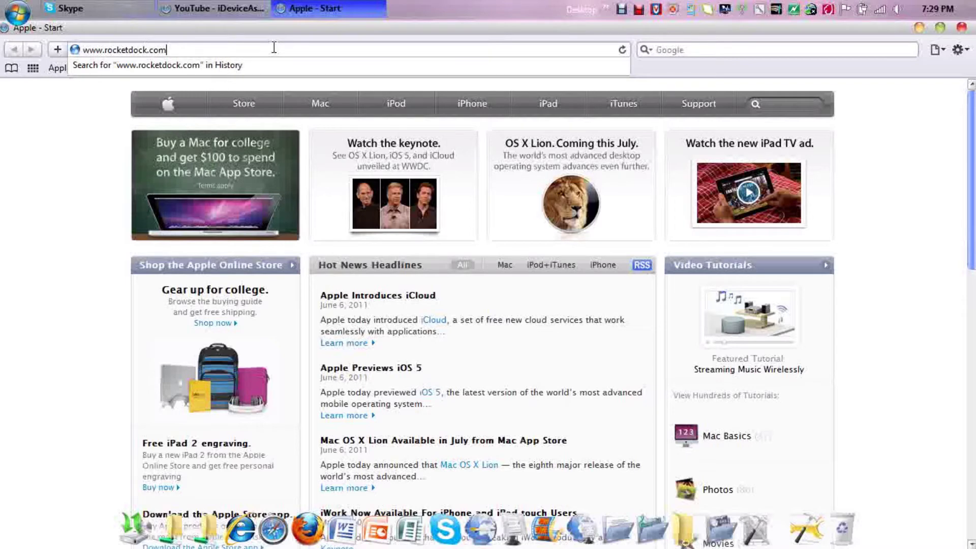
pyautogui.press('Return')
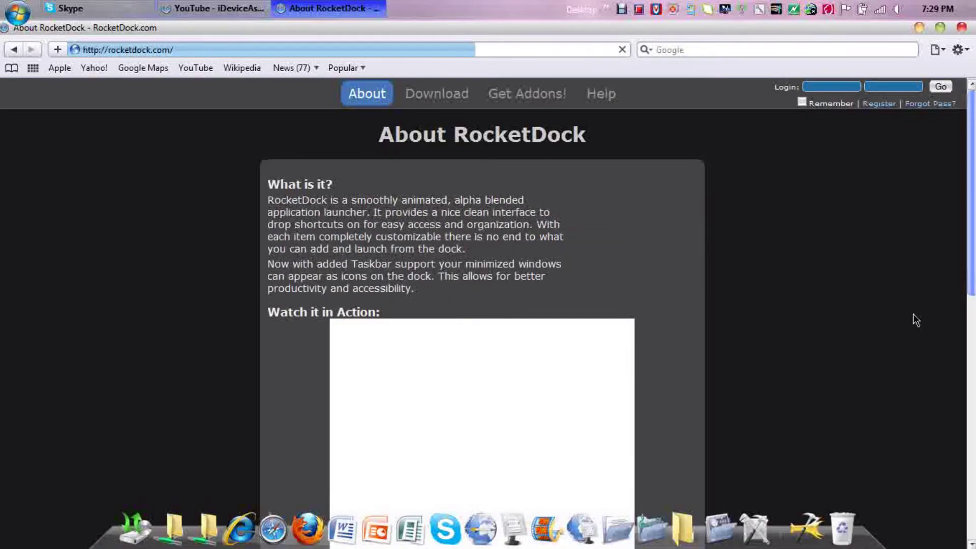
# Clear the accidental text selection and scroll the RocketDock page down and back up
pyautogui.moveTo(913, 313); pyautogui.dragTo(810, 235)
pyautogui.click(810, 236)
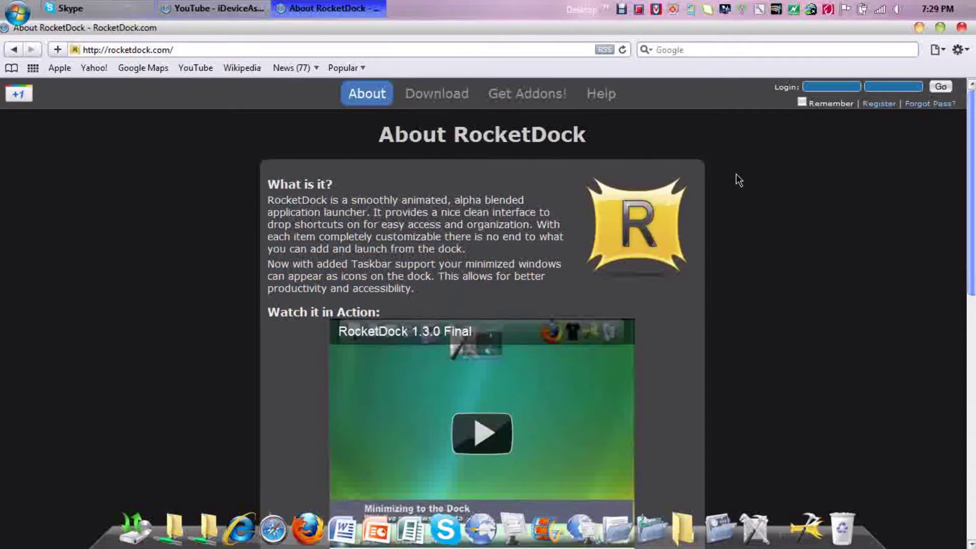
pyautogui.scroll(-3, 791, 200)
pyautogui.scroll(3, 791, 201)
# Go to the Download page, then the Get Addons! page on rocketdock.com
pyautogui.click(438, 102)
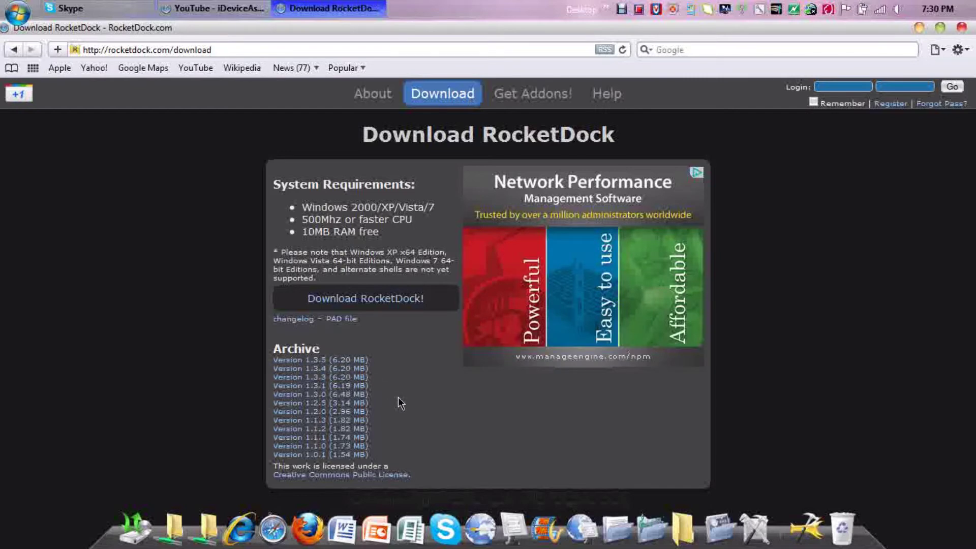
pyautogui.click(569, 104)
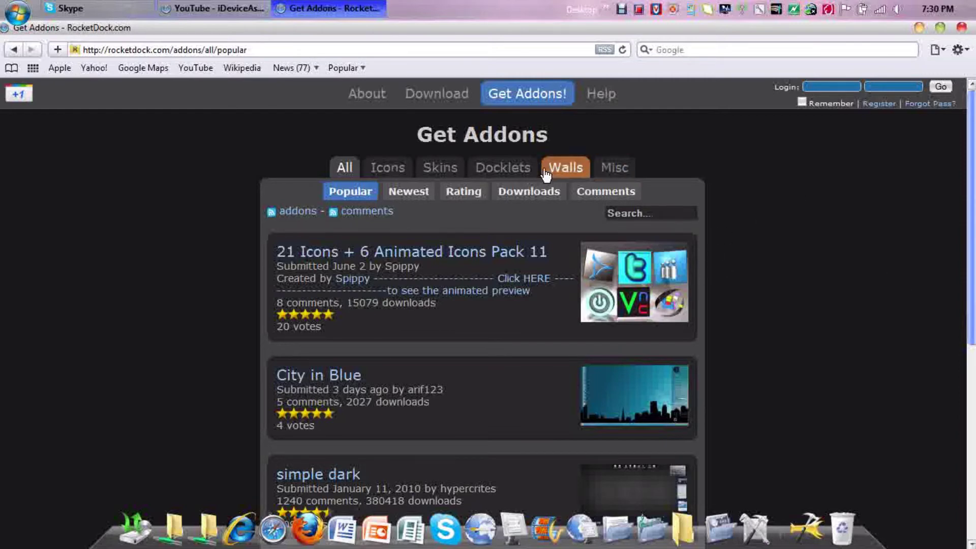
# Search the addons for 'mac osx leopaerd' and dismiss the page's context menu
pyautogui.click(638, 213)
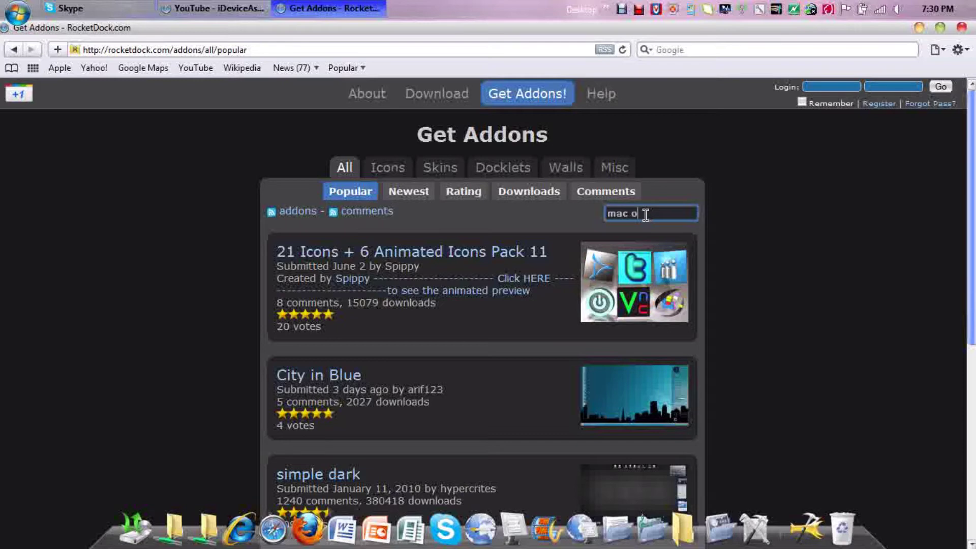
pyautogui.write('mac osx leopaerd')
pyautogui.press('Return')
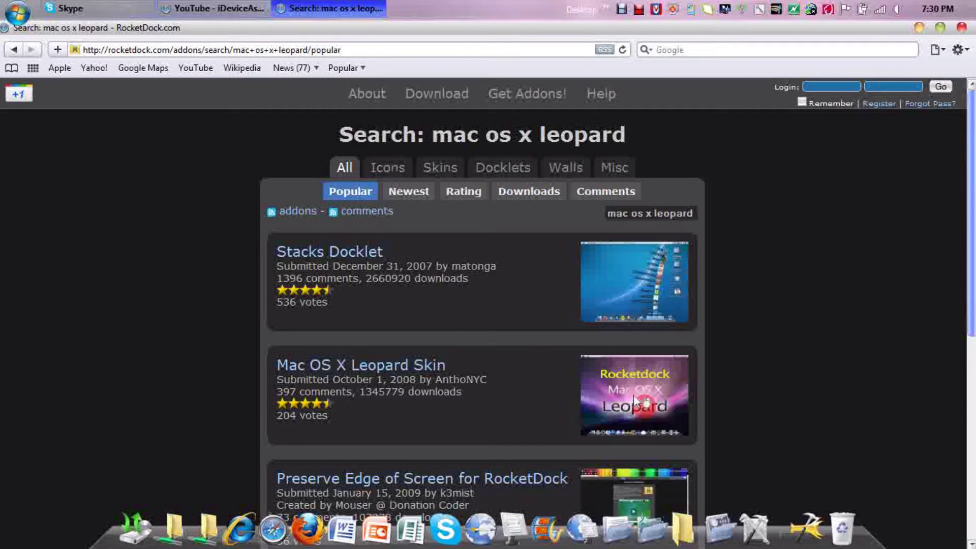
pyautogui.rightClick(783, 396)
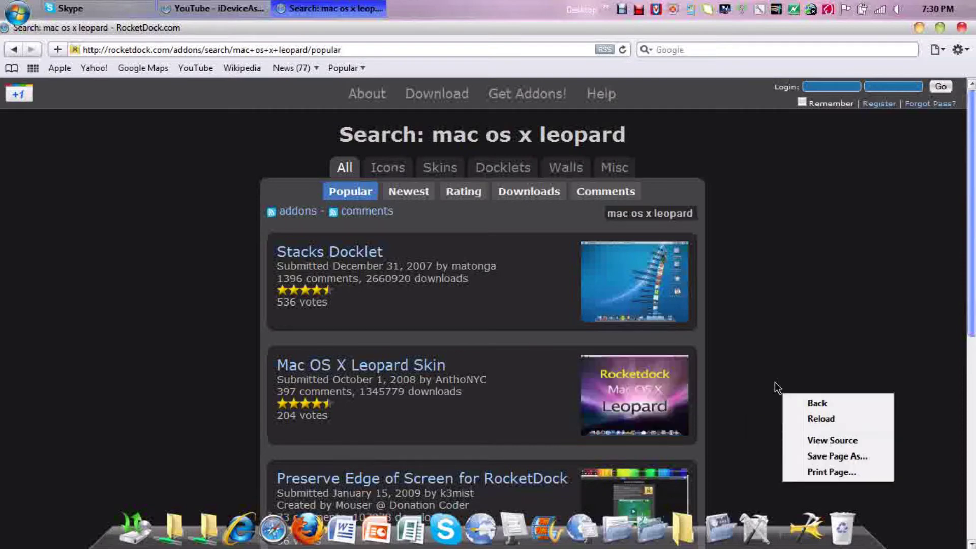
pyautogui.click(769, 367)
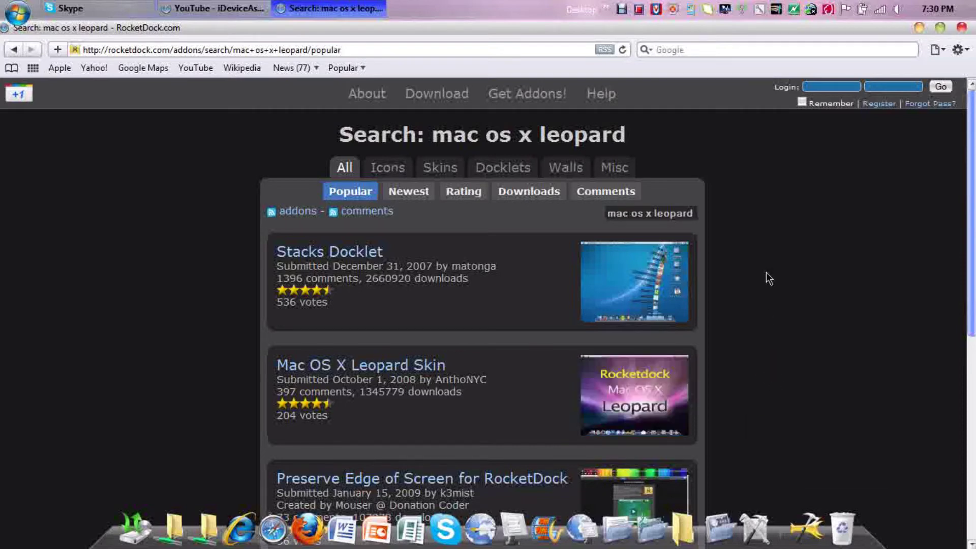
# Open the Mac OS X Leopard Skin addon page, scroll through it, and close Safari
pyautogui.click(414, 364)
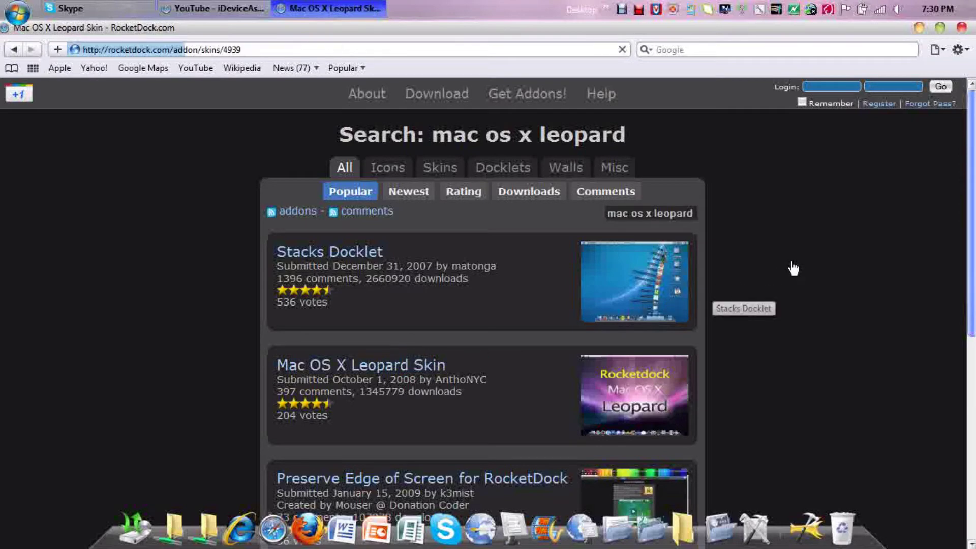
pyautogui.moveTo(969, 193); pyautogui.dragTo(971, 242)
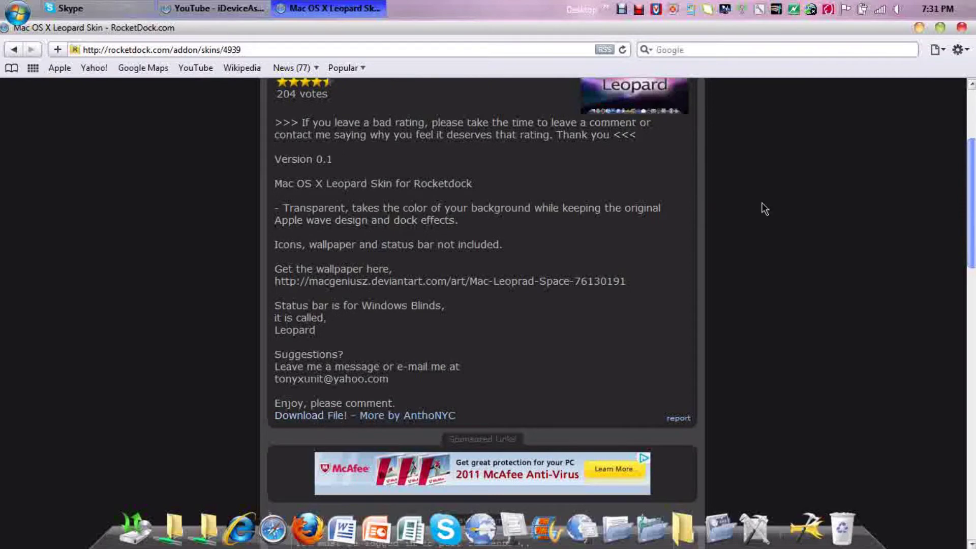
pyautogui.click(961, 28)
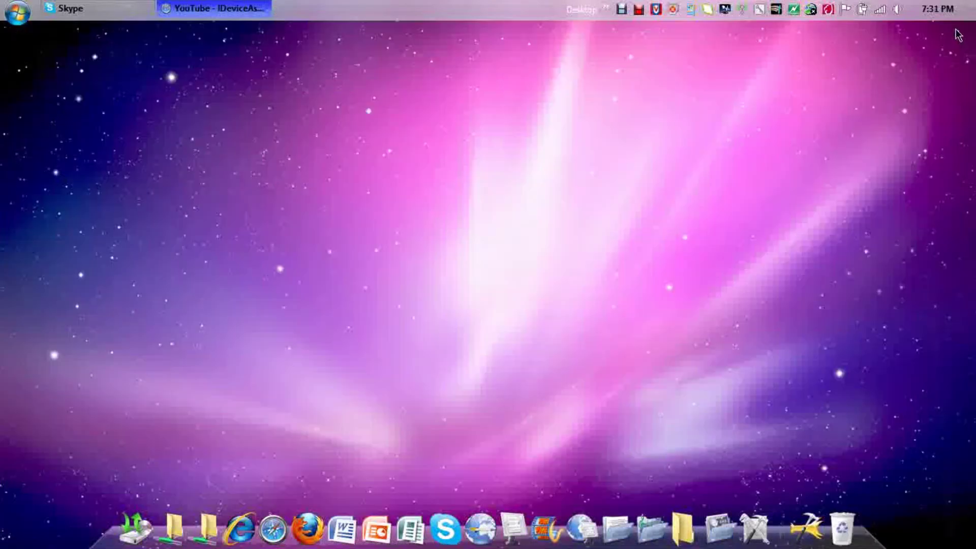
# Open Dock Settings from the dock's menu and browse Icons and General to the Position page
pyautogui.click(17, 11)
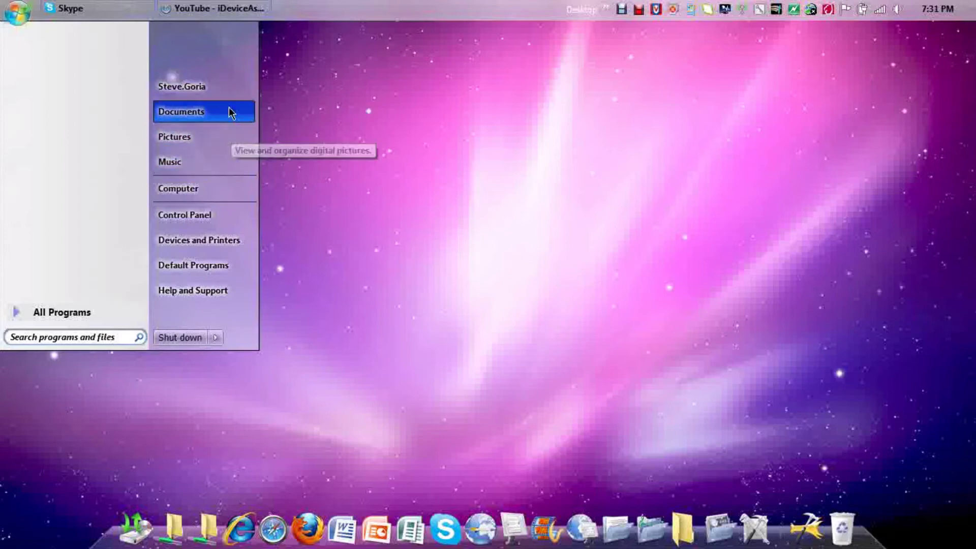
pyautogui.click(362, 134)
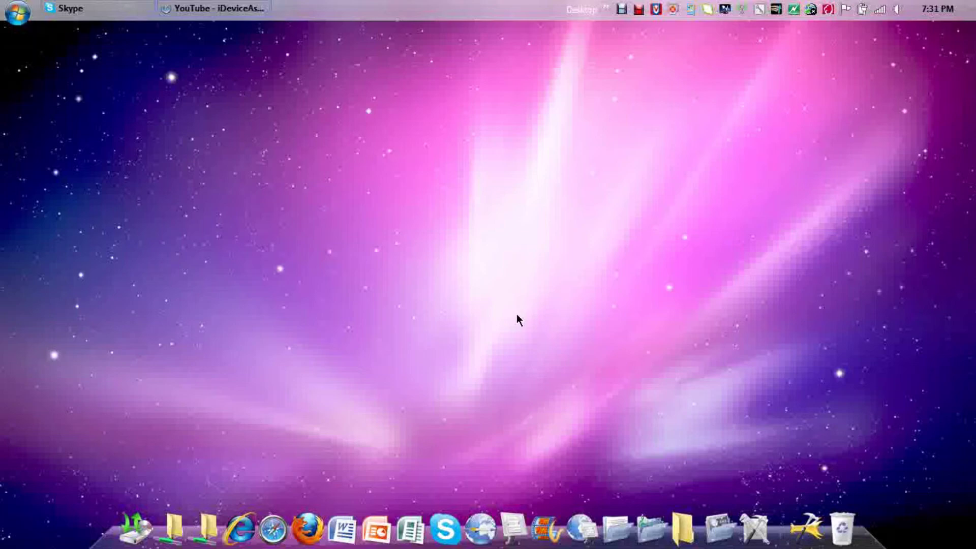
pyautogui.rightClick(783, 538)
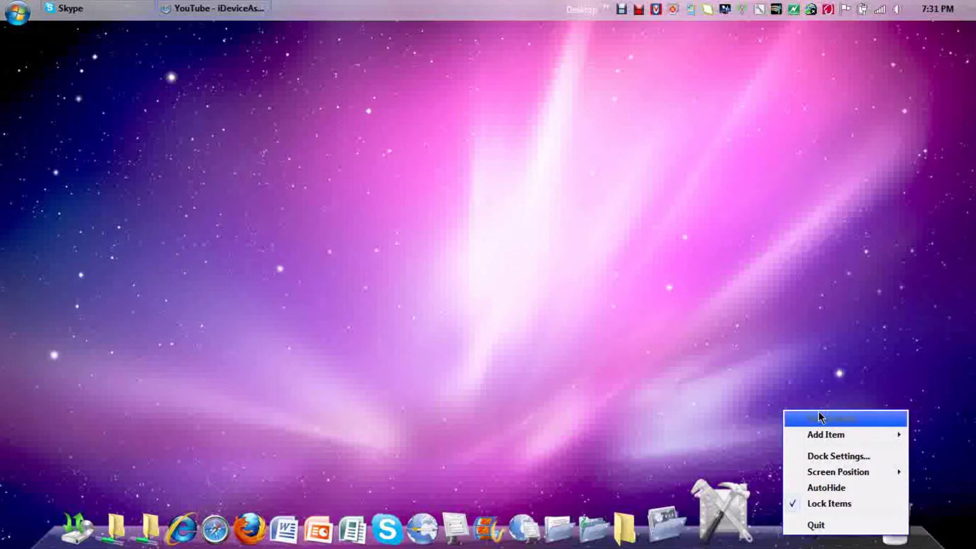
pyautogui.click(825, 458)
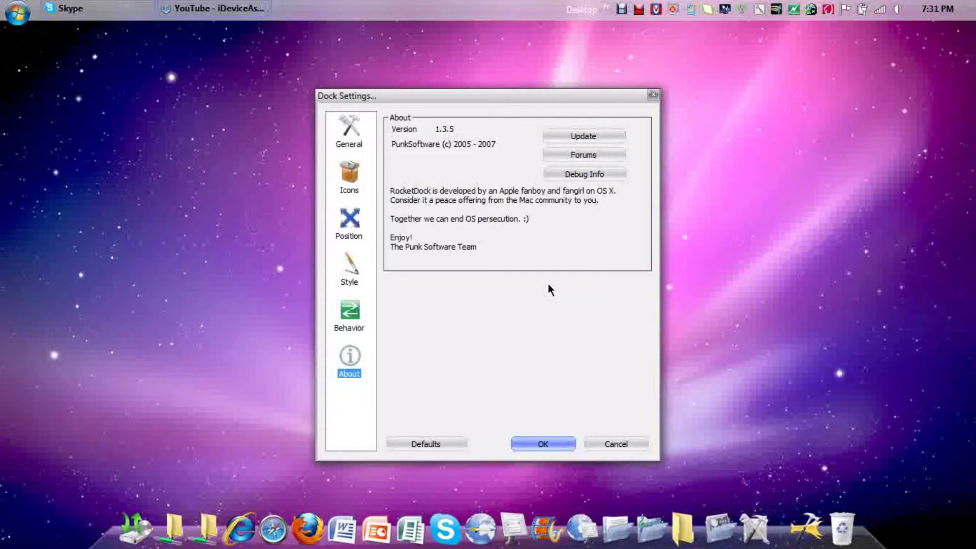
pyautogui.click(354, 181)
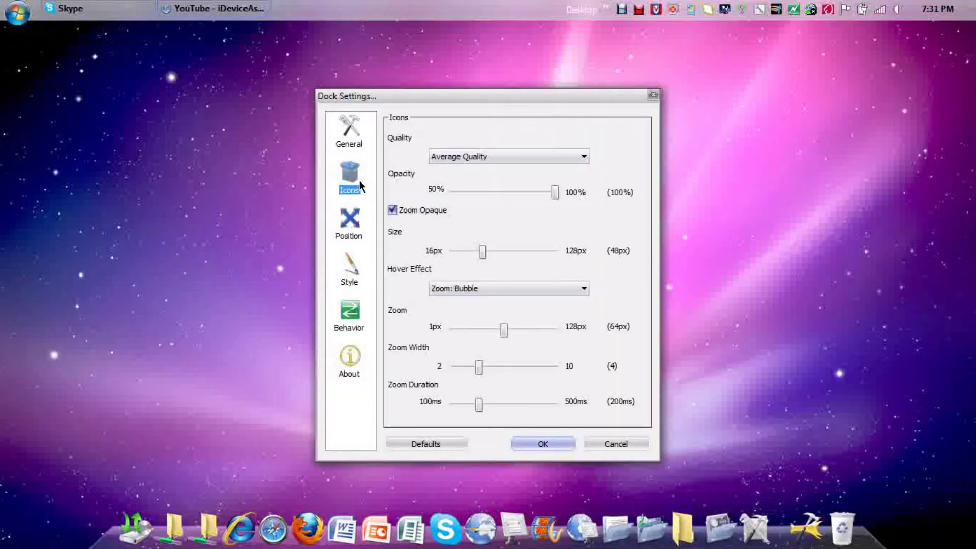
pyautogui.click(347, 127)
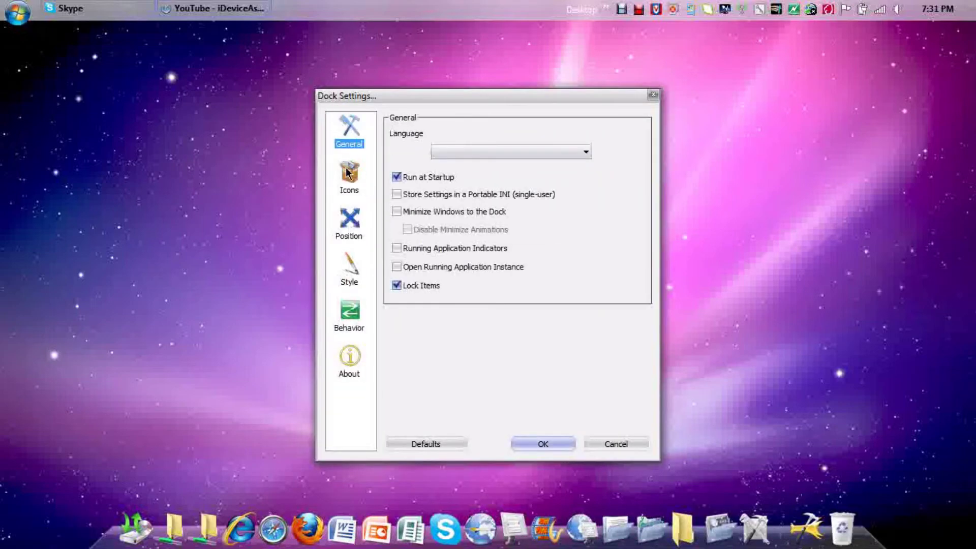
pyautogui.click(355, 222)
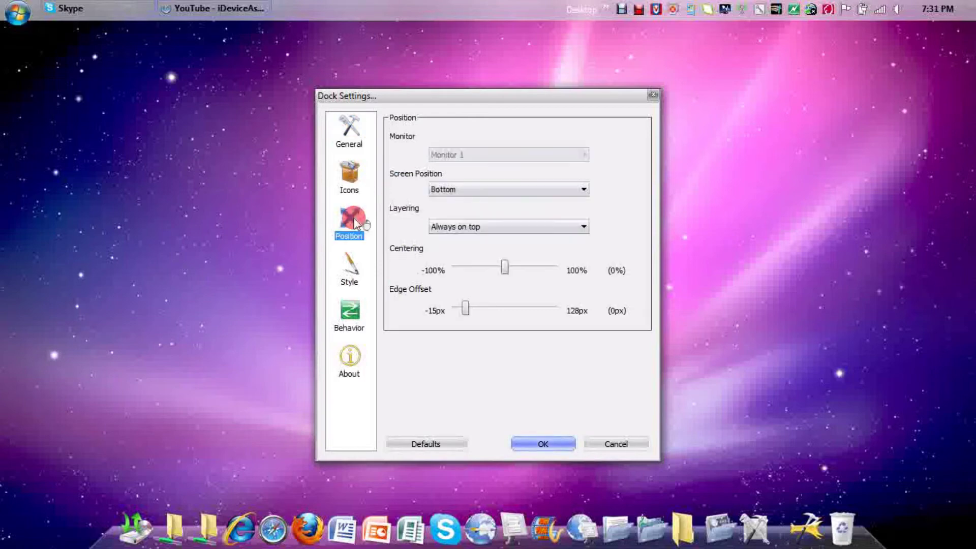
# Set Screen Position to Top, then return it to Bottom
pyautogui.click(449, 190)
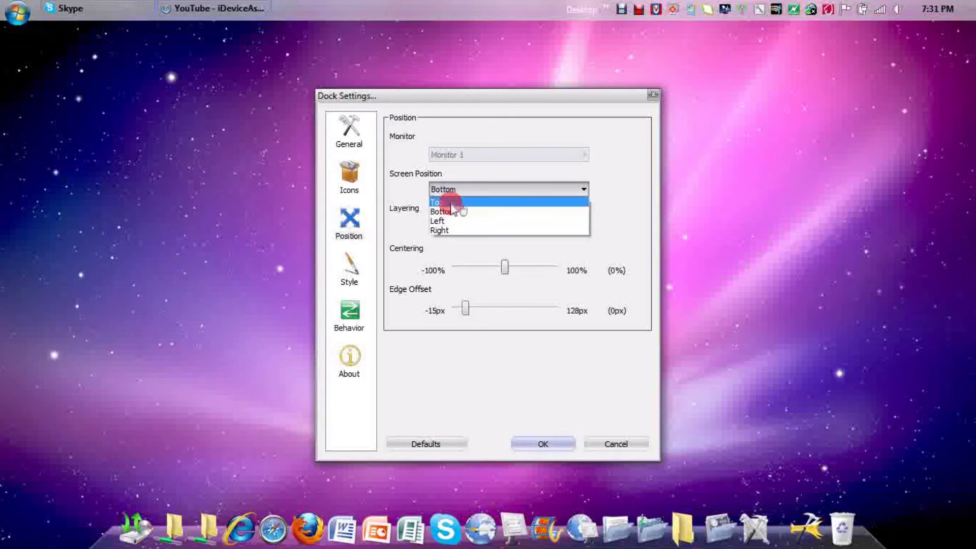
pyautogui.click(451, 203)
pyautogui.click(461, 189)
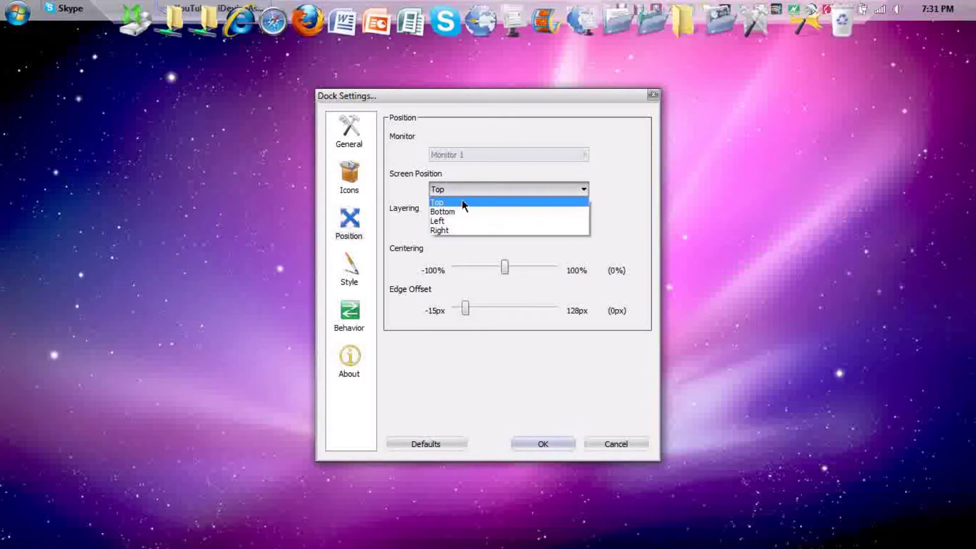
pyautogui.click(465, 212)
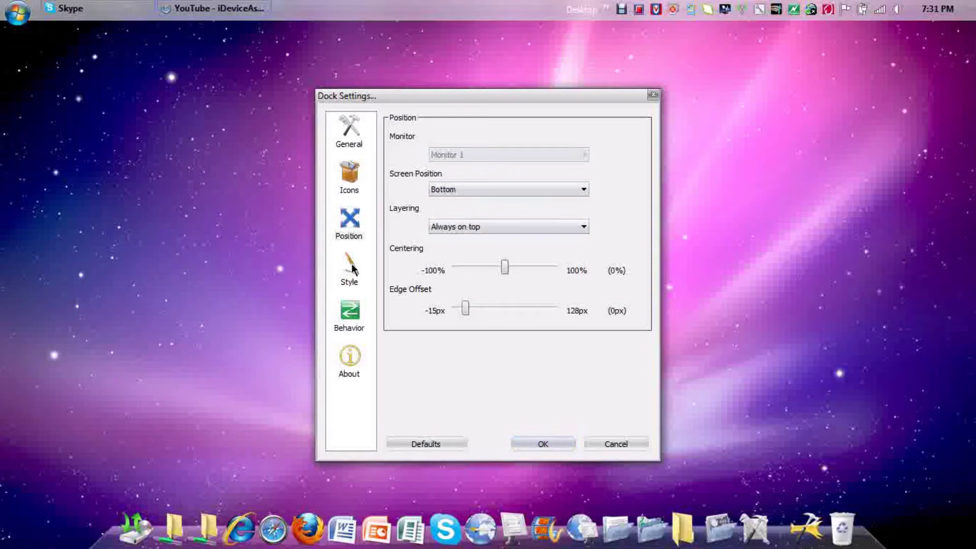
# On the Style page, drop down the Theme list and keep Mac OS X Leopard
pyautogui.click(347, 284)
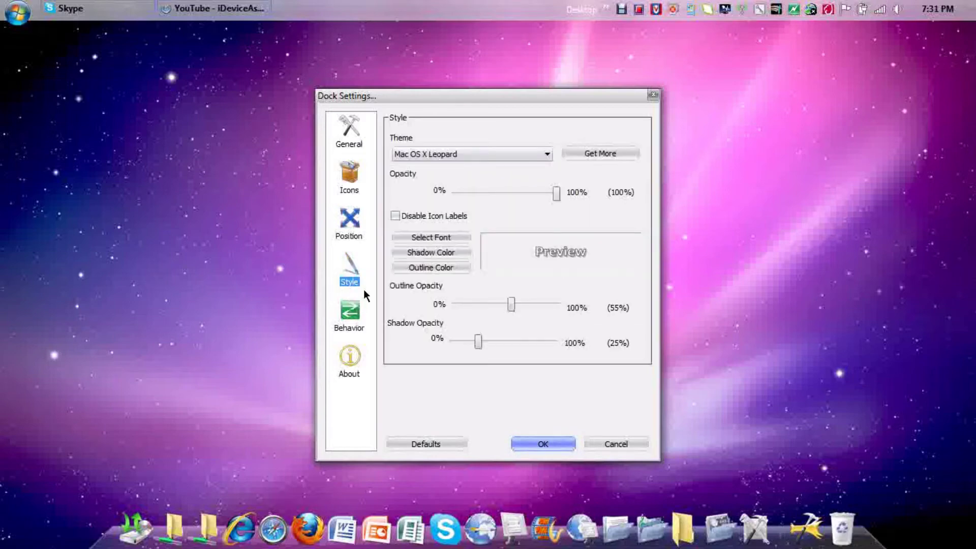
pyautogui.click(517, 152)
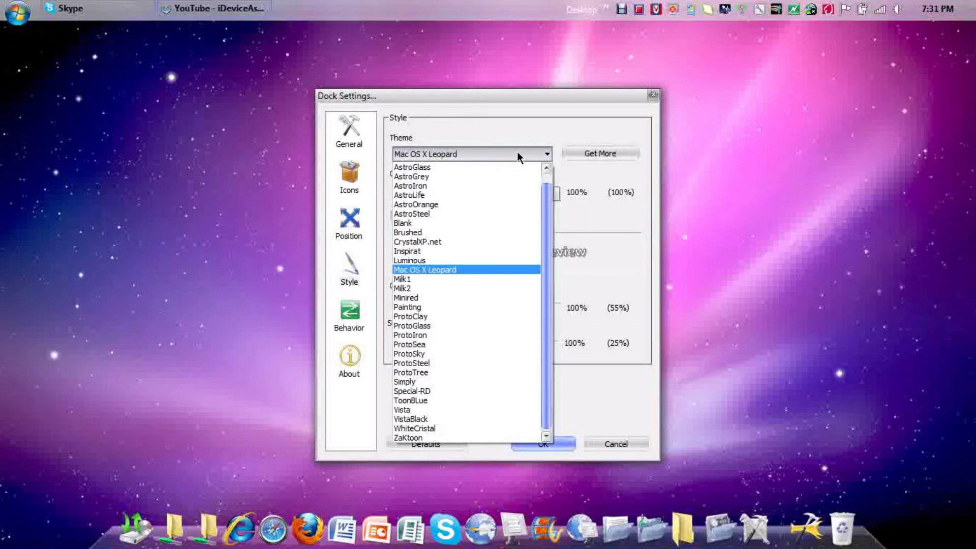
pyautogui.click(517, 152)
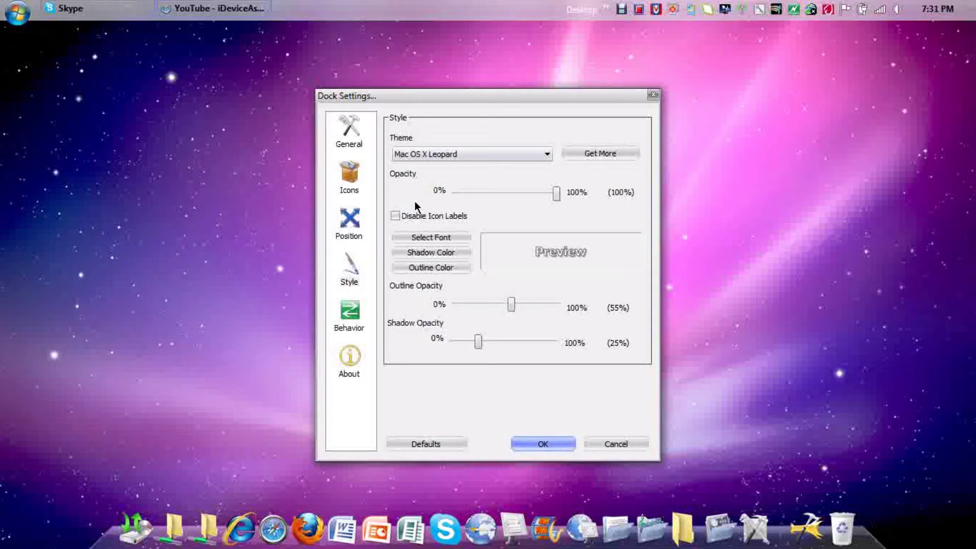
# Close Dock Settings with OK, then search Computer for the rocketdock suggestion
pyautogui.click(545, 443)
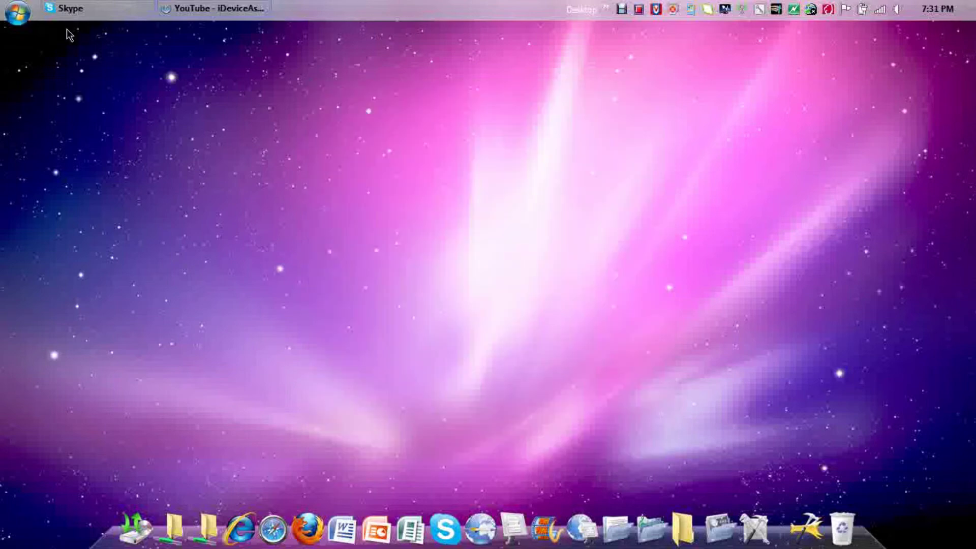
pyautogui.click(17, 12)
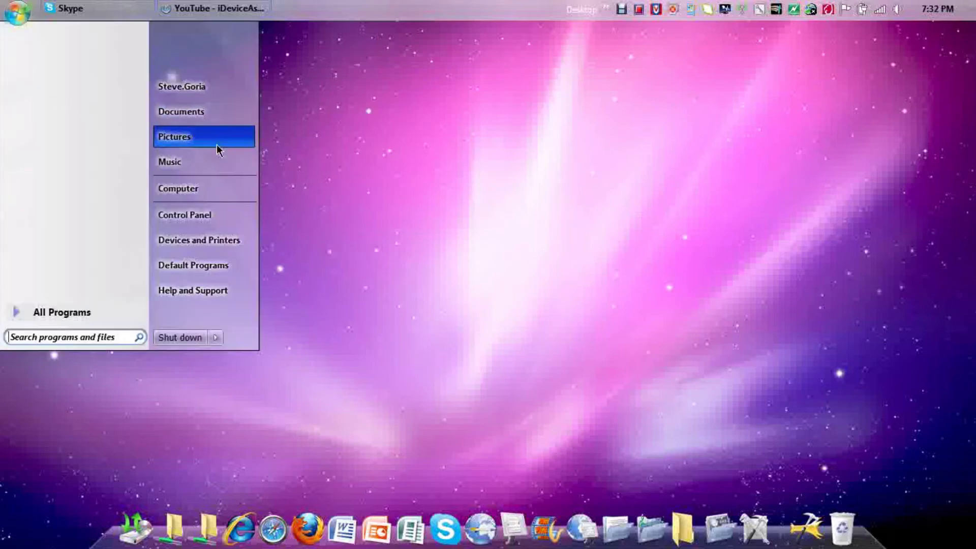
pyautogui.click(234, 191)
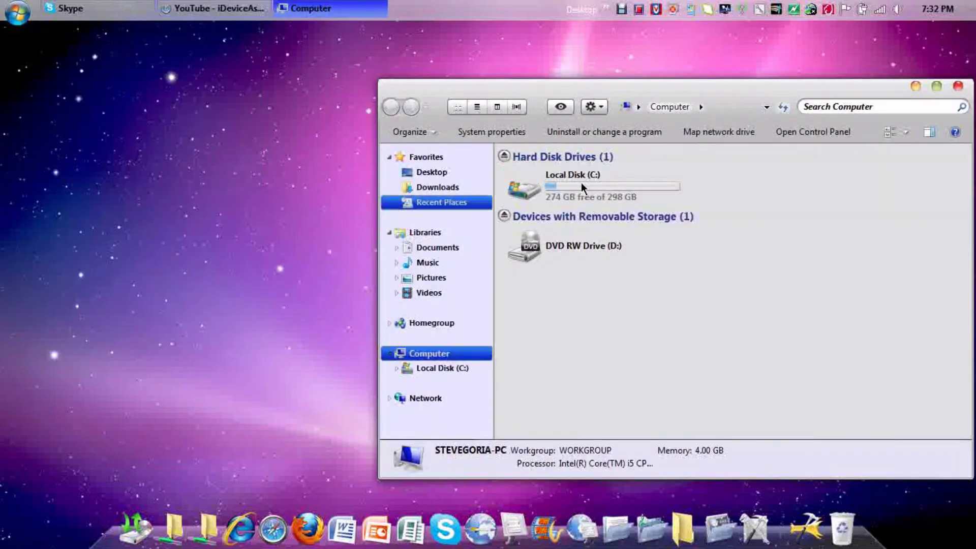
pyautogui.click(859, 107)
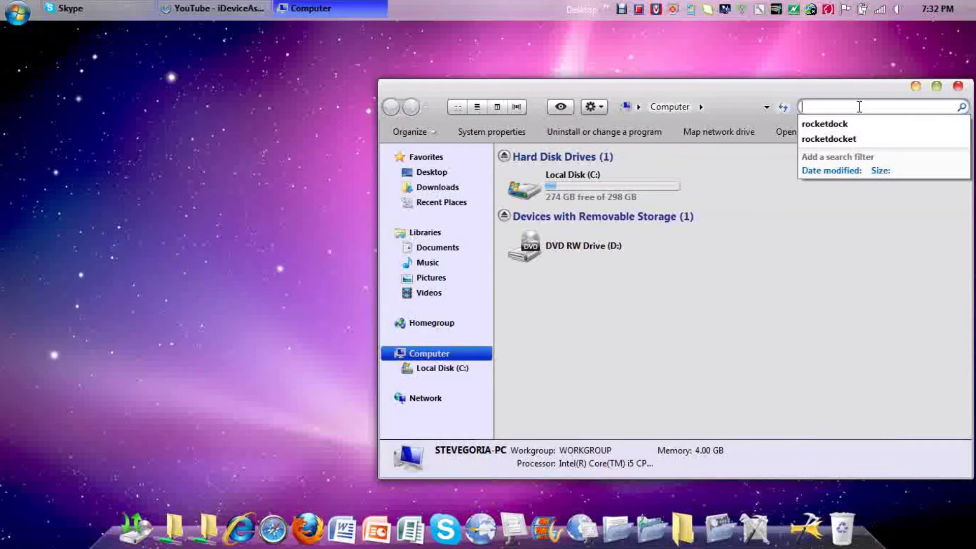
pyautogui.click(861, 122)
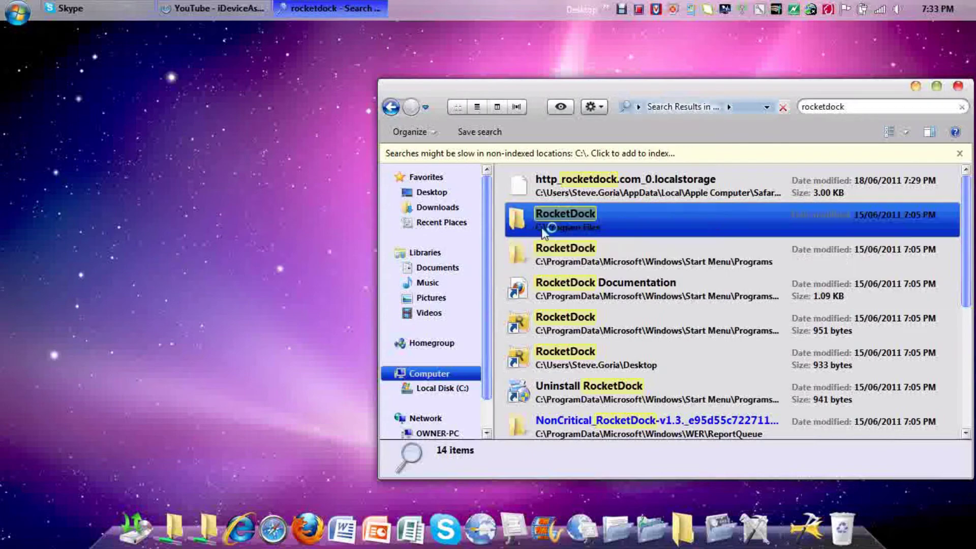
# Open the RocketDock folder, then its Skins folder, and select the Aero Milk theme folder
pyautogui.doubleClick(548, 223)
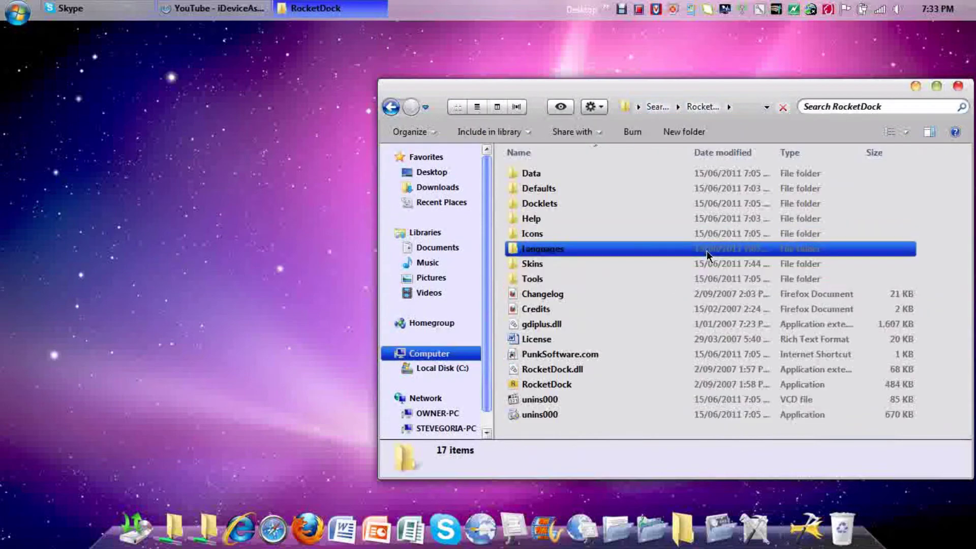
pyautogui.click(747, 264)
pyautogui.doubleClick(748, 267)
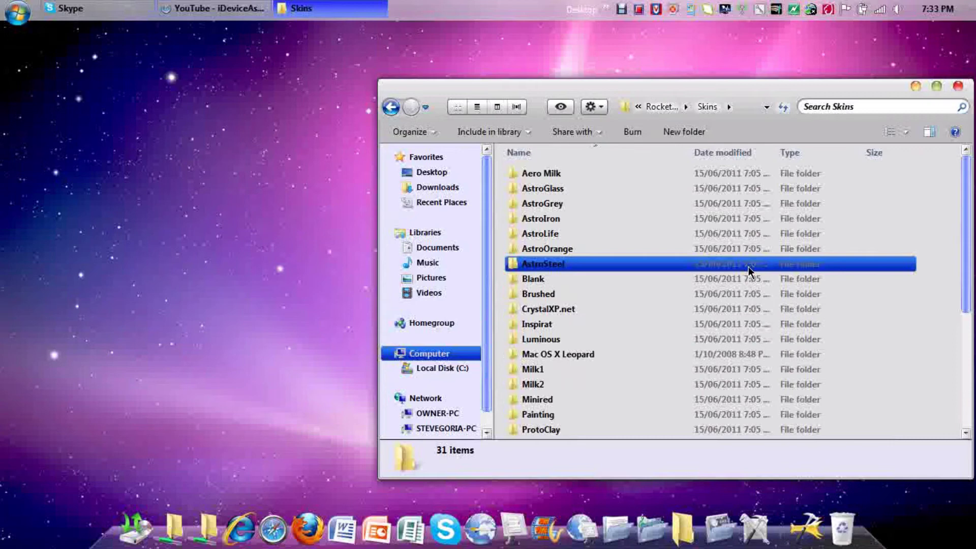
pyautogui.scroll(-1, 969, 301)
pyautogui.scroll(-3, 967, 315)
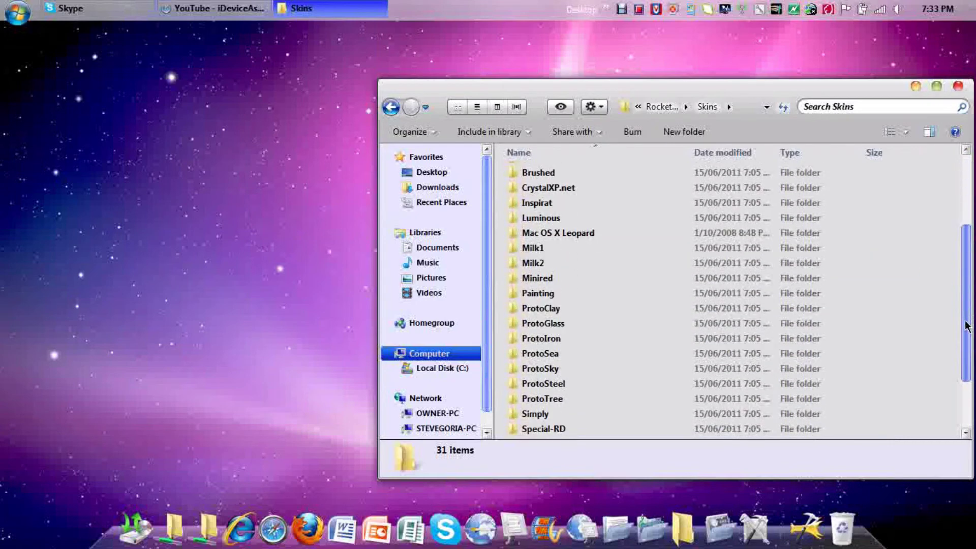
pyautogui.scroll(4, 965, 254)
pyautogui.click(869, 191)
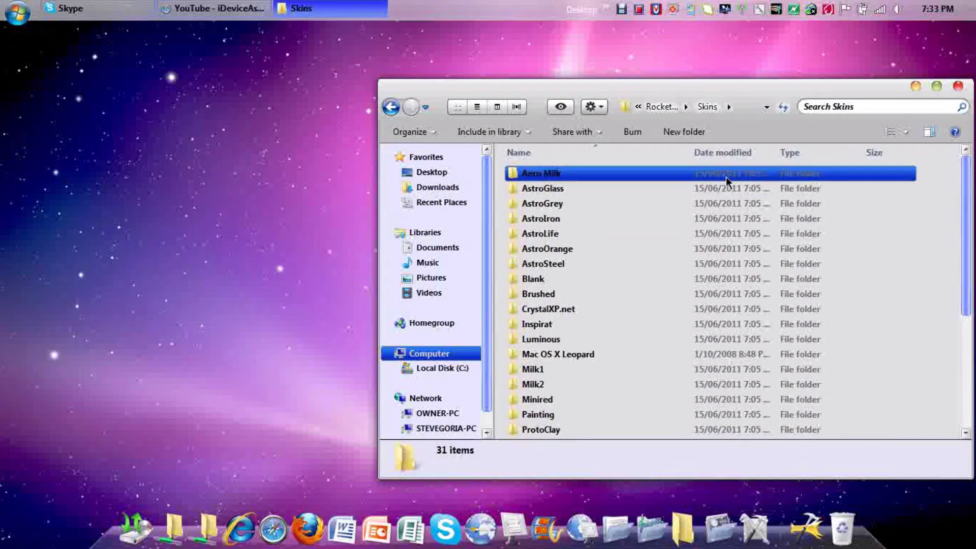
# Open the Documents library from Start, then the Recycle Bin from the dock
pyautogui.click(14, 12)
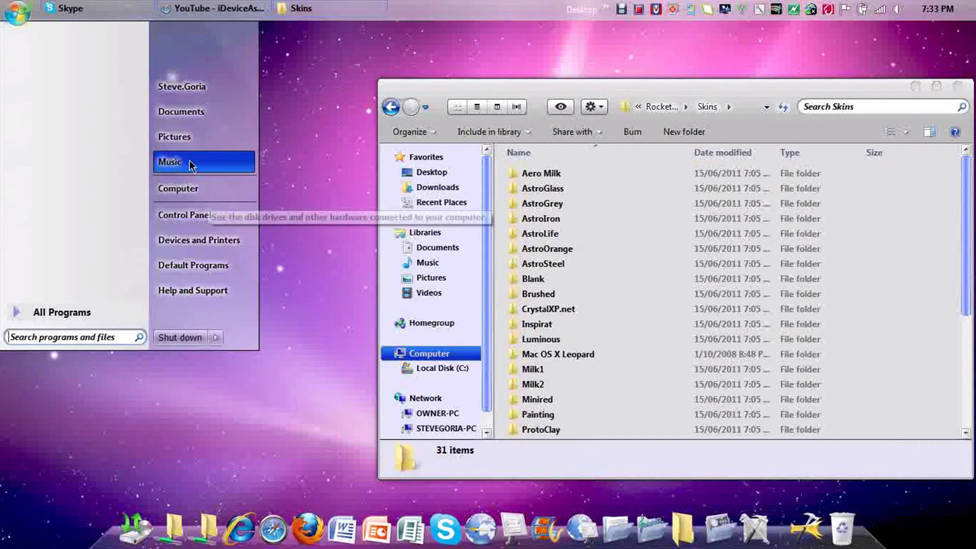
pyautogui.click(191, 118)
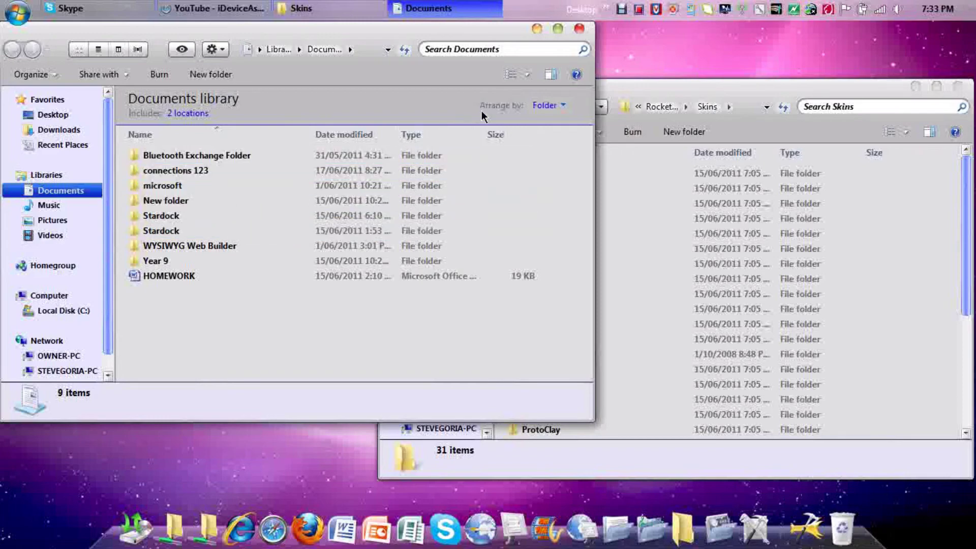
pyautogui.click(579, 29)
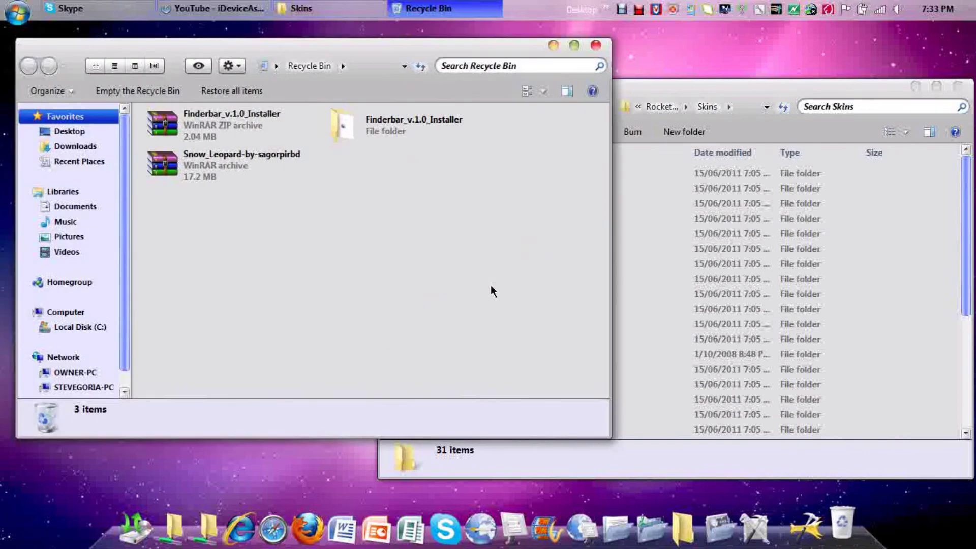
# Select the Snow_Leopard and Finderbar items in the Recycle Bin, then close it
pyautogui.click(246, 156)
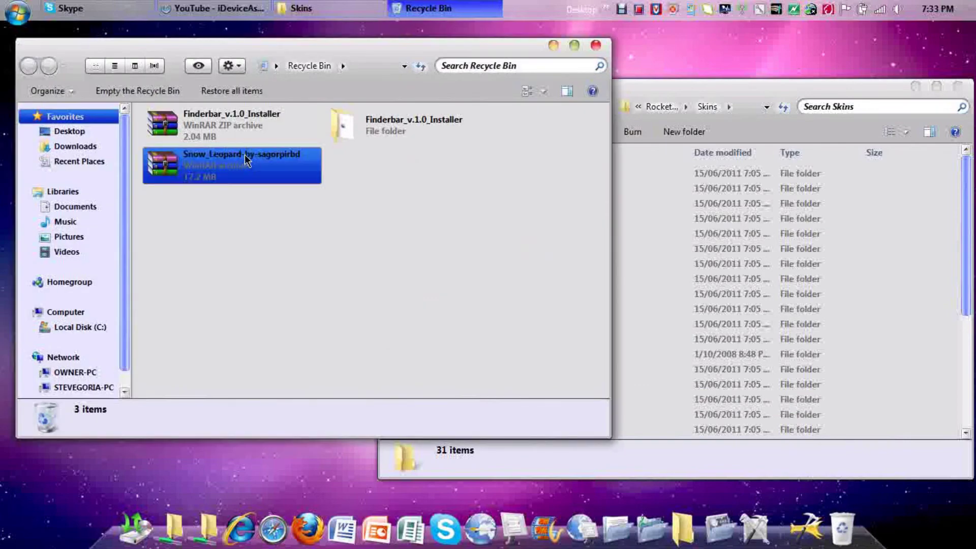
pyautogui.click(310, 139)
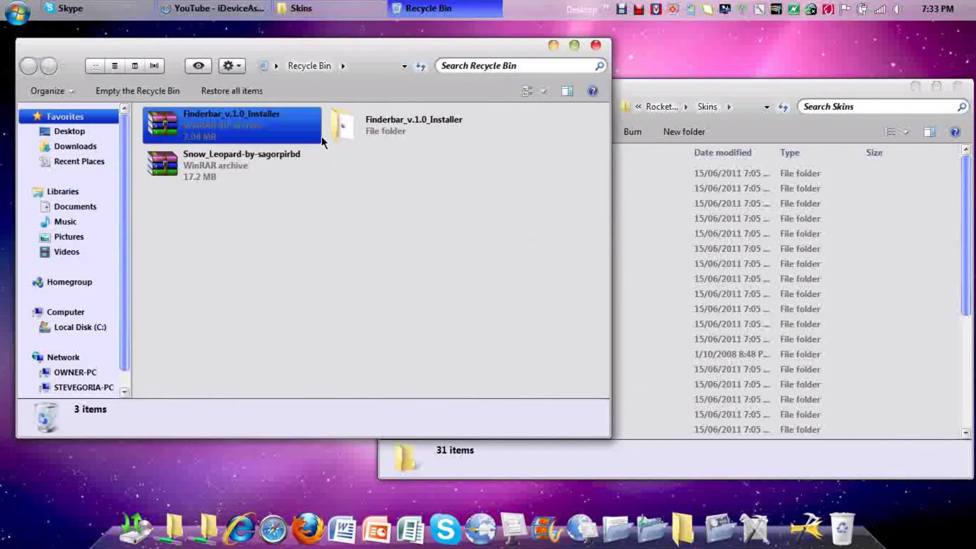
pyautogui.click(340, 138)
pyautogui.click(458, 114)
pyautogui.click(597, 46)
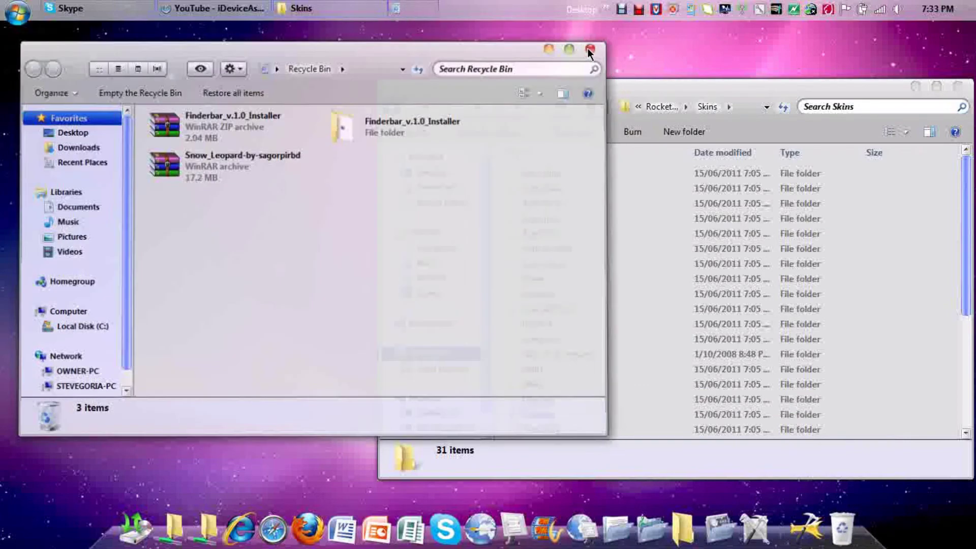
# Search Start for 'mac', open the Finder Bar folder, and close the empty window
pyautogui.click(16, 7)
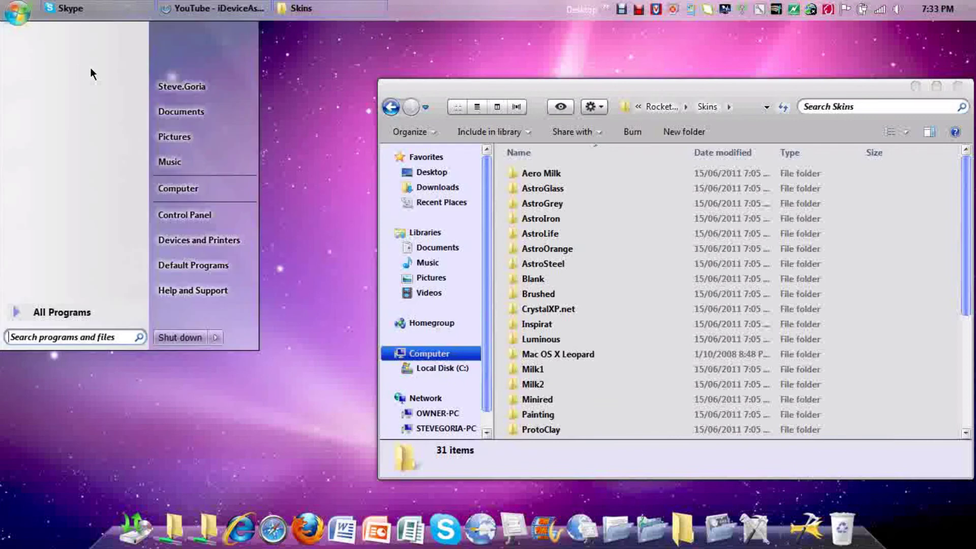
pyautogui.write('mac')
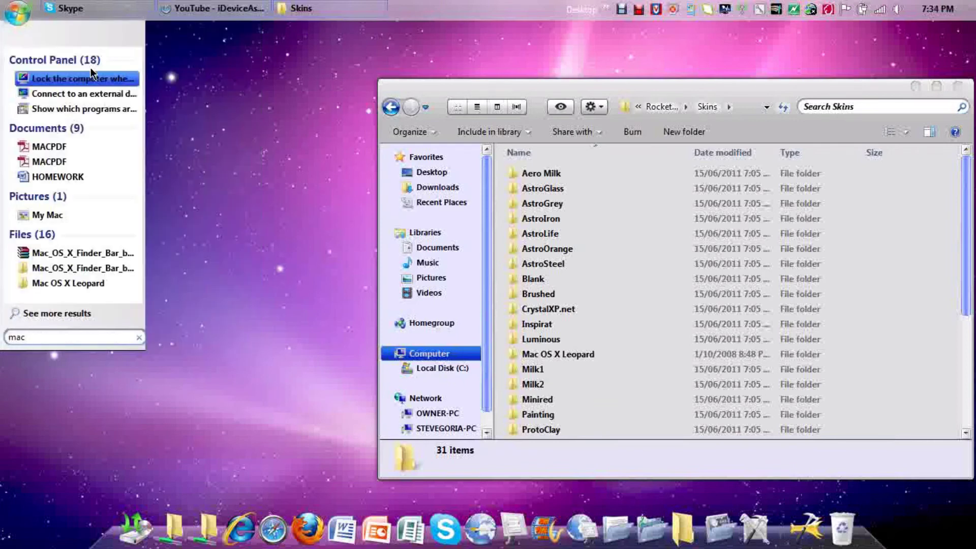
pyautogui.click(79, 269)
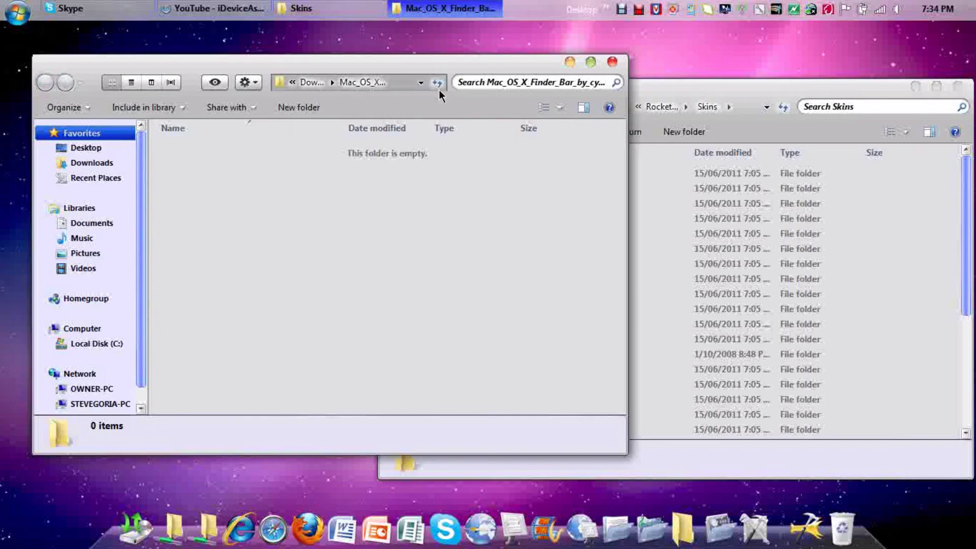
pyautogui.click(616, 61)
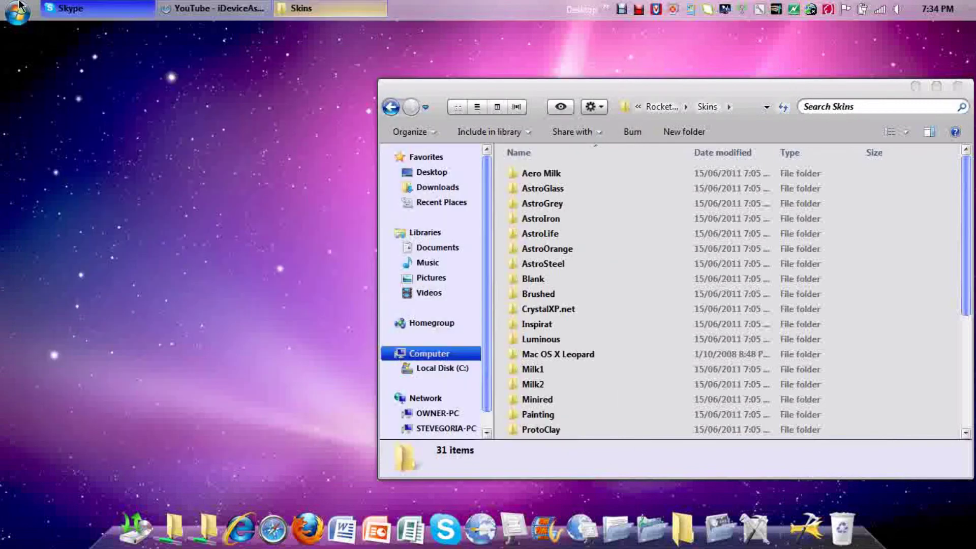
# Search Start for 'mac os x' and open the Mac-OS-X-Leopard-1 download folder beside Skins
pyautogui.click(17, 6)
pyautogui.write('mac')
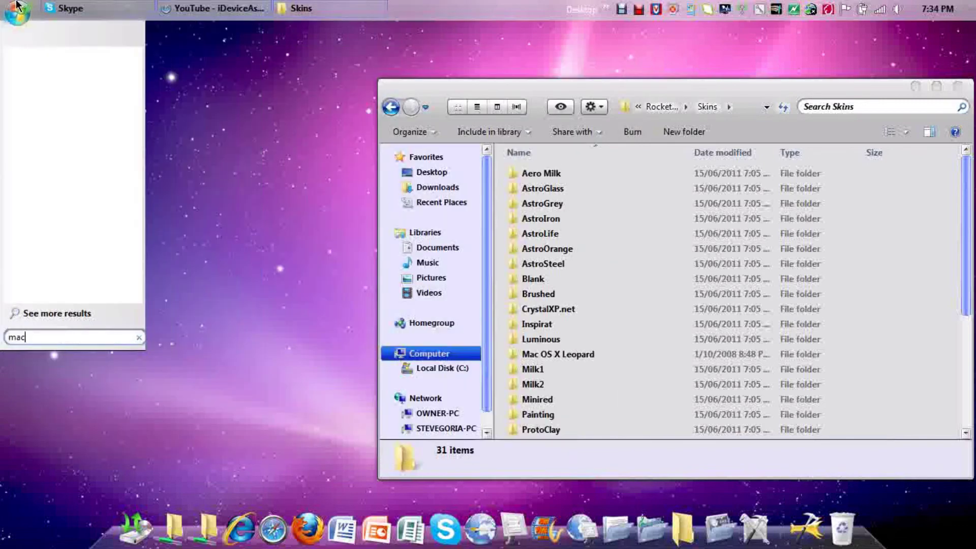
pyautogui.write(' os x')
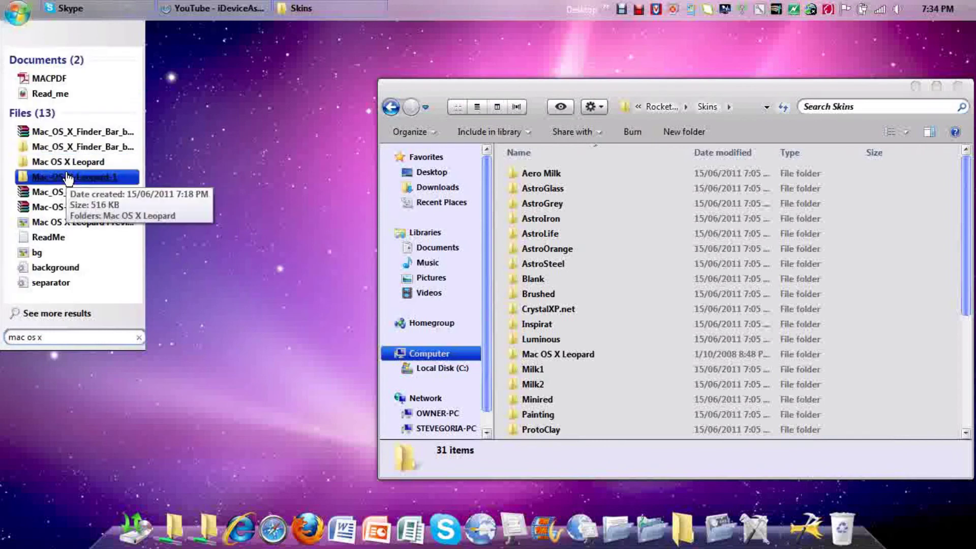
pyautogui.click(69, 178)
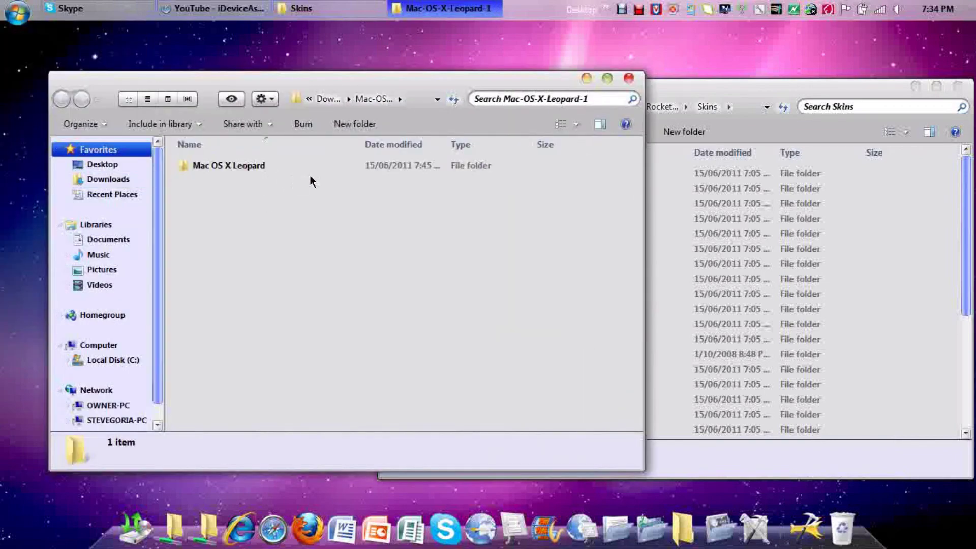
pyautogui.moveTo(338, 86); pyautogui.dragTo(273, 61)
# Check the Mac OS X Leopard skin folder, drag it into Skins, and close the download window
pyautogui.doubleClick(170, 145)
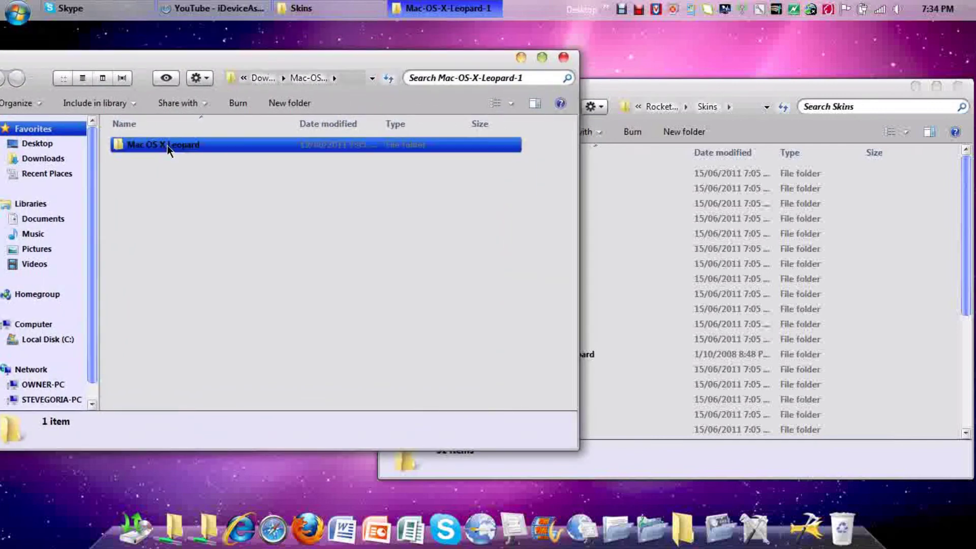
pyautogui.click(235, 173)
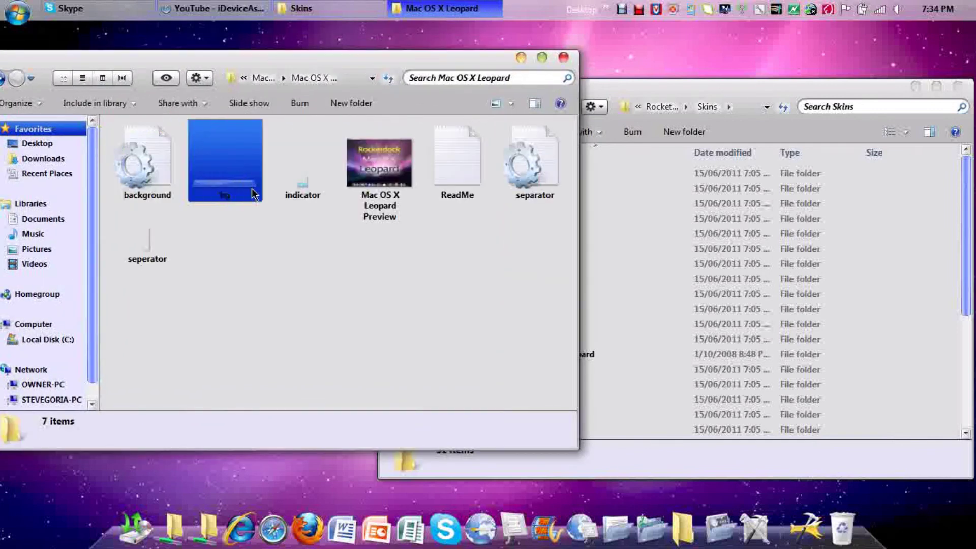
pyautogui.click(341, 263)
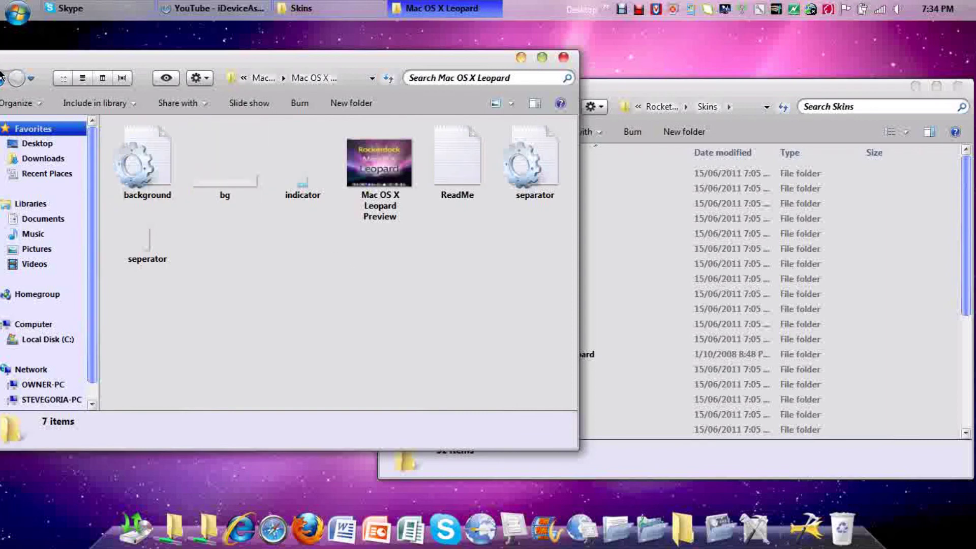
pyautogui.click(1, 76)
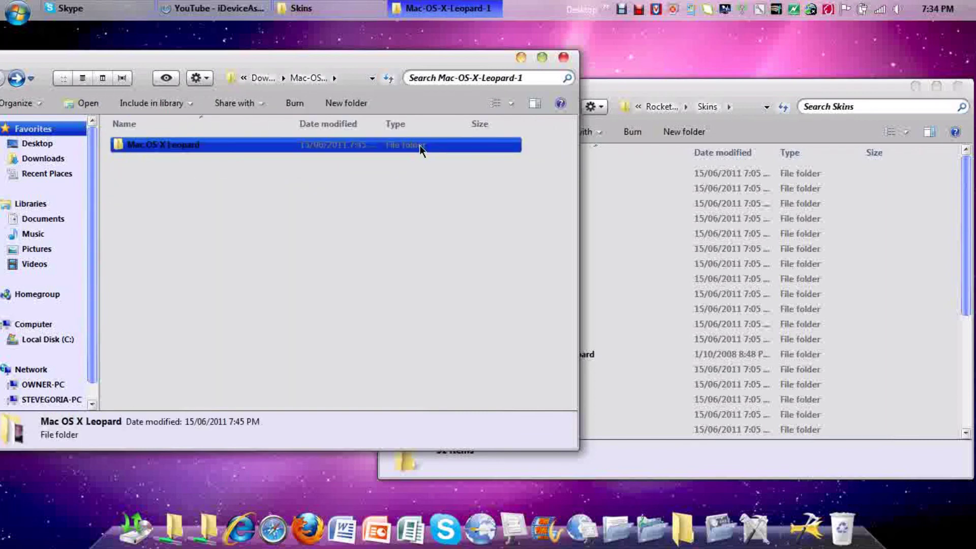
pyautogui.moveTo(314, 149); pyautogui.dragTo(517, 242)
pyautogui.click(567, 57)
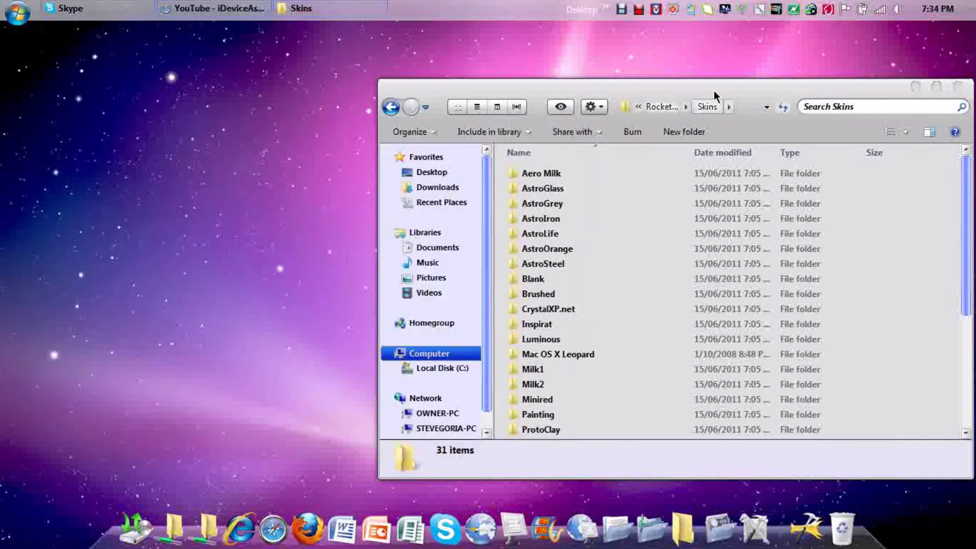
# Close the Skins window, then reapply the Mac OS X Leopard theme in Dock Settings with OK
pyautogui.moveTo(714, 91); pyautogui.dragTo(604, 57)
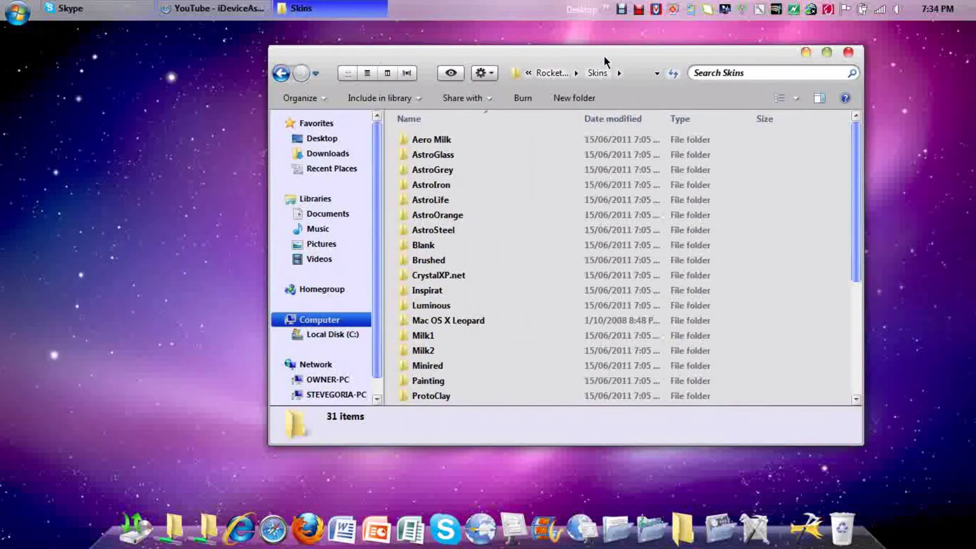
pyautogui.click(849, 52)
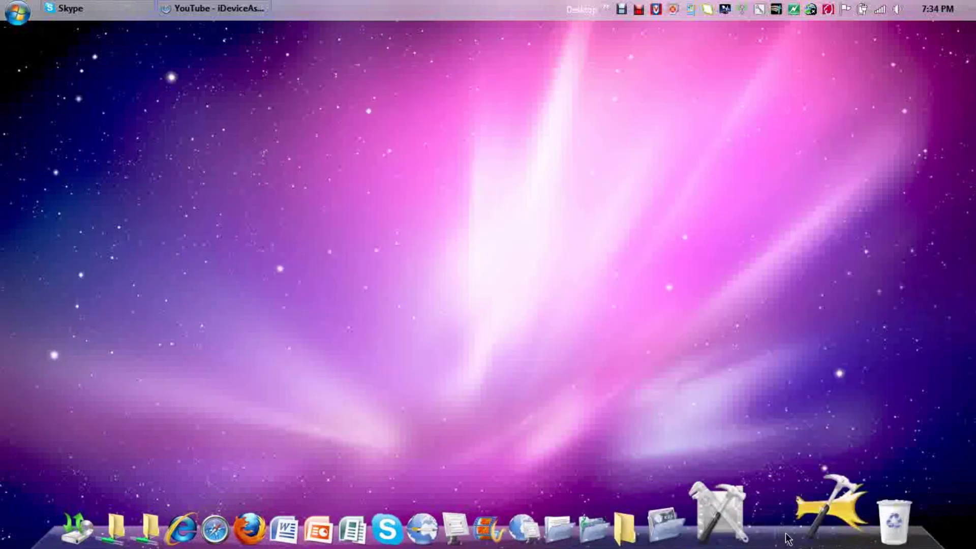
pyautogui.rightClick(788, 539)
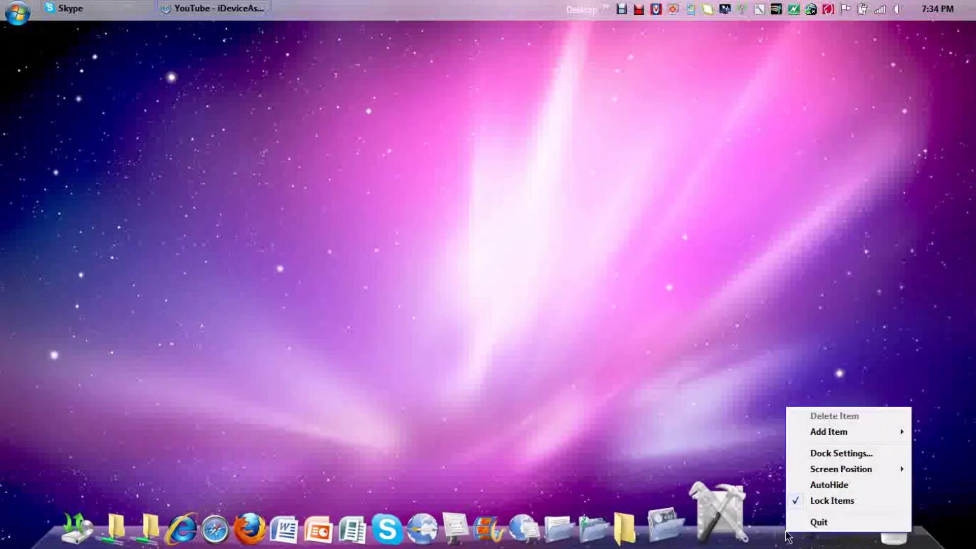
pyautogui.click(827, 453)
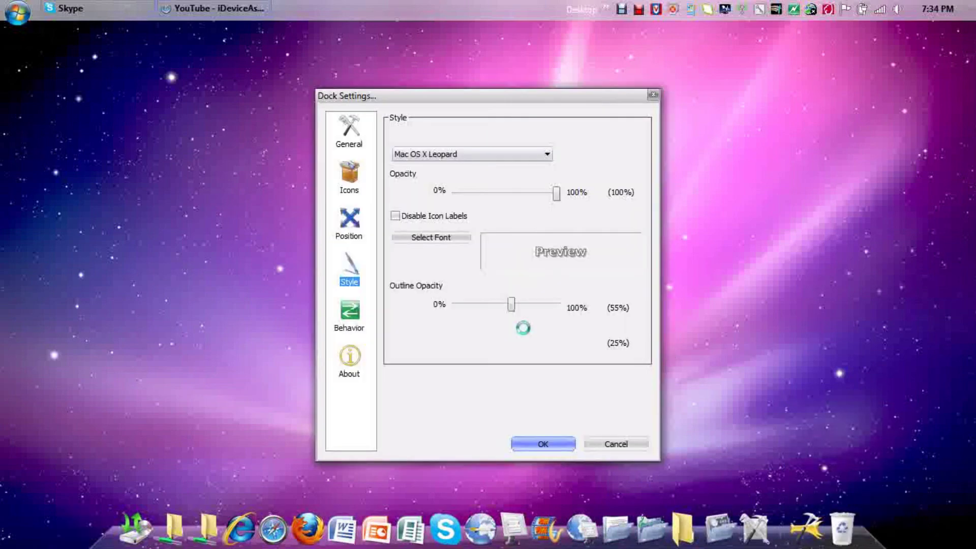
pyautogui.click(402, 158)
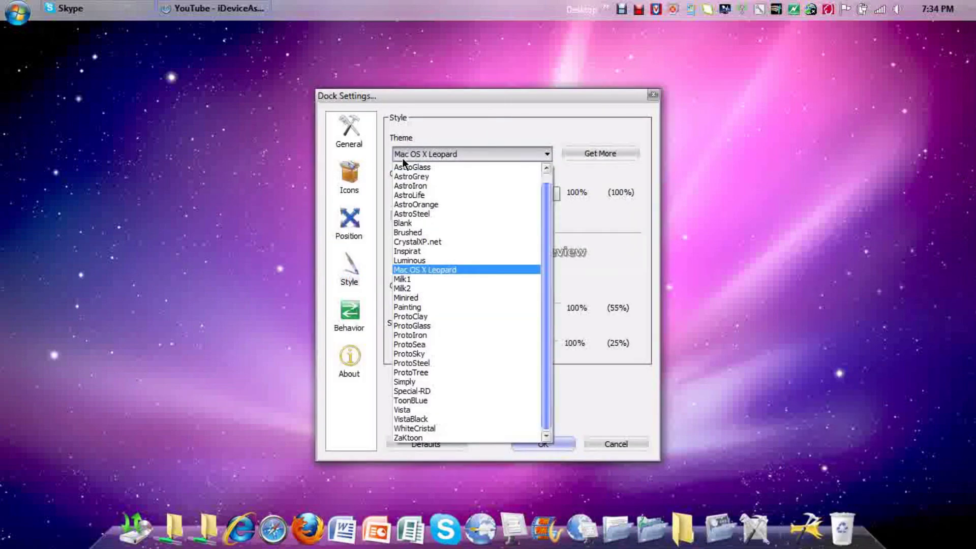
pyautogui.click(497, 269)
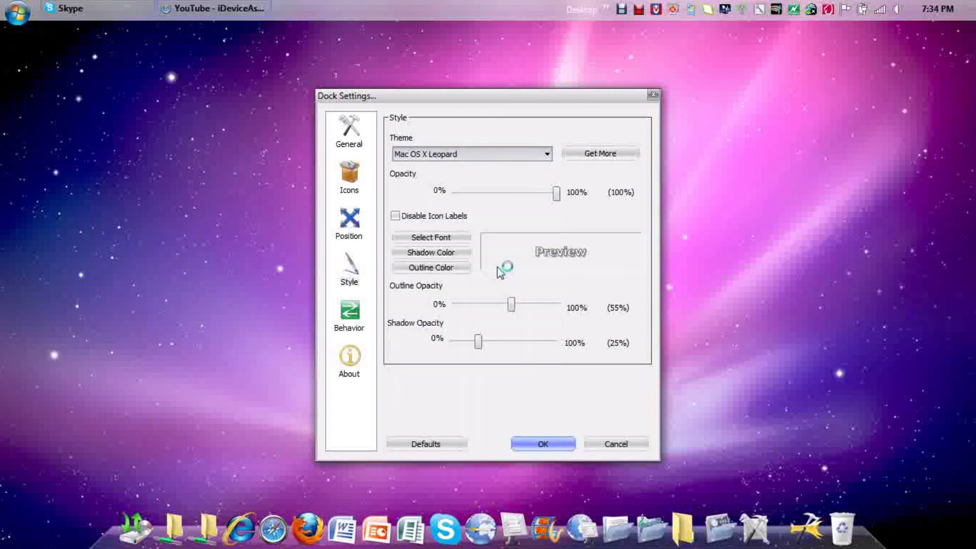
pyautogui.click(538, 447)
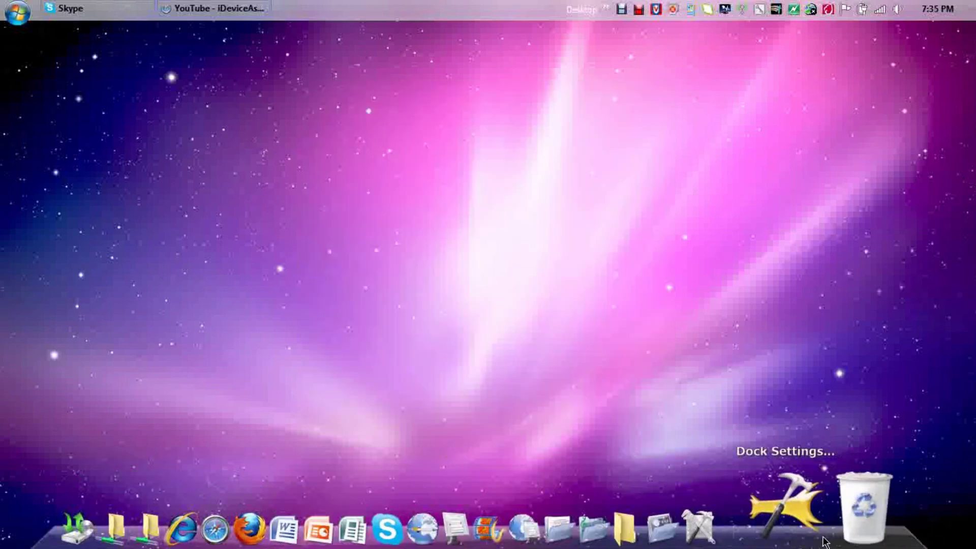
# In Dock Settings, change the theme from Mac OS X Leopard to Aero Milk and apply it
pyautogui.rightClick(795, 539)
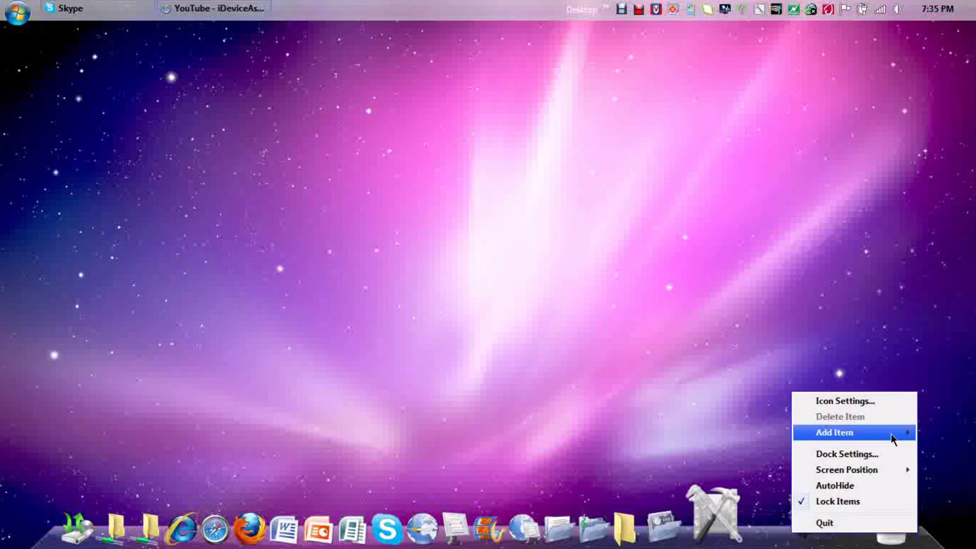
pyautogui.click(889, 454)
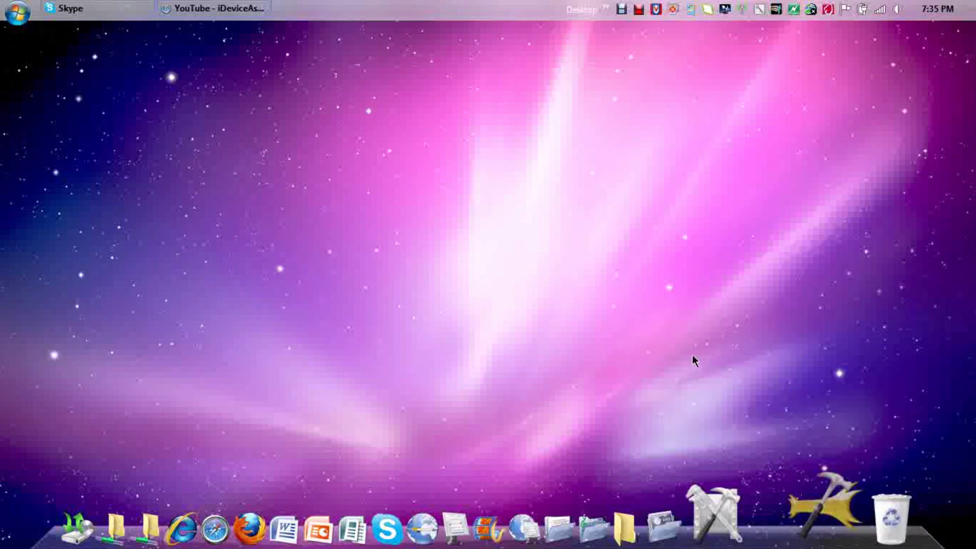
pyautogui.click(429, 151)
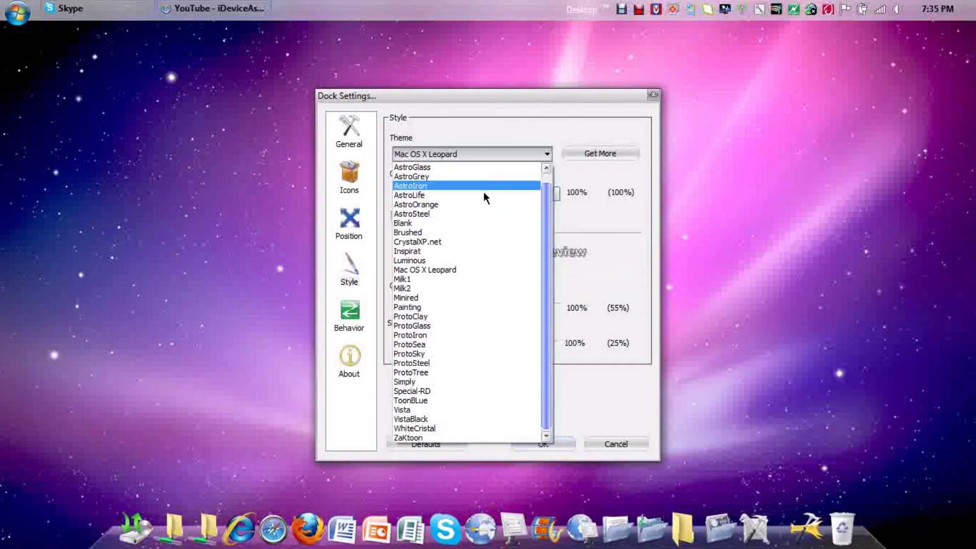
pyautogui.click(497, 166)
pyautogui.click(496, 157)
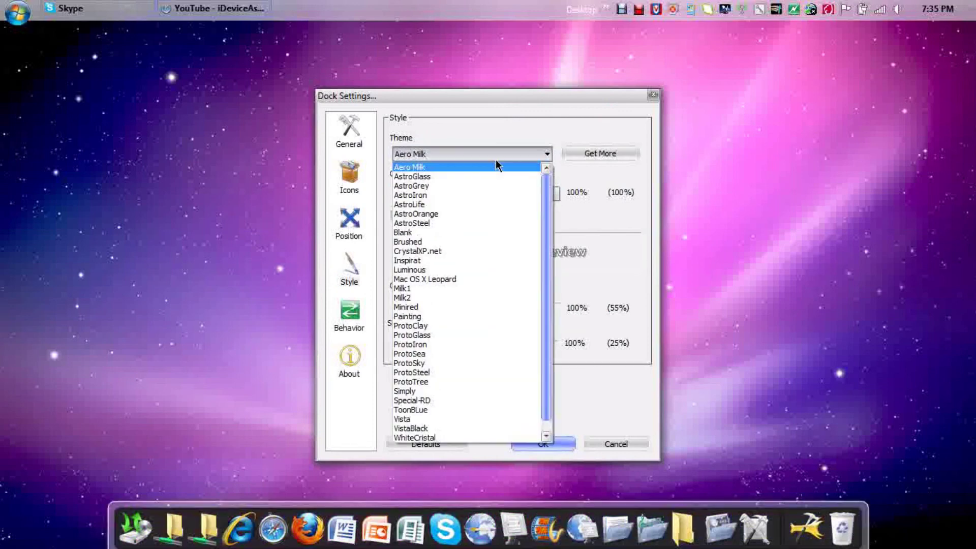
pyautogui.middleClick(518, 269)
pyautogui.scroll(1, 524, 273)
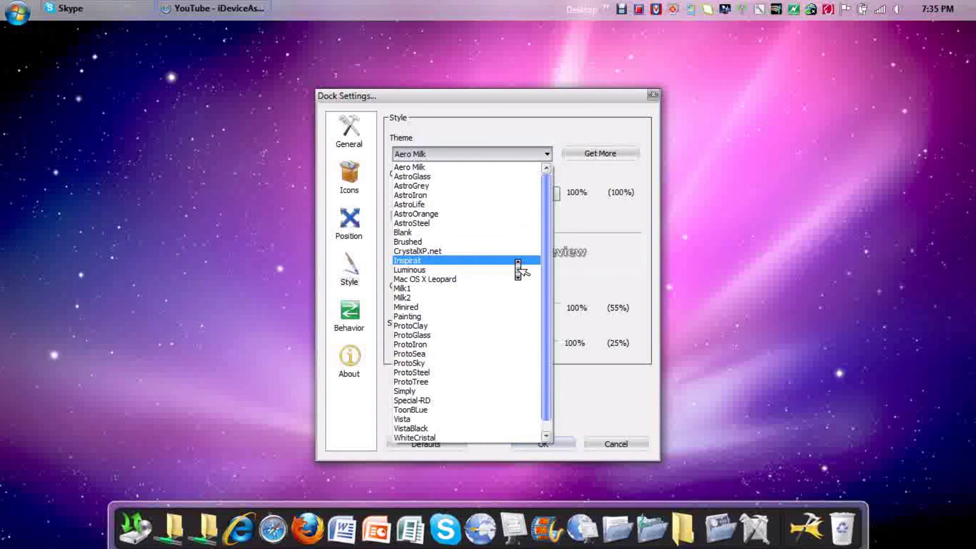
pyautogui.click(477, 168)
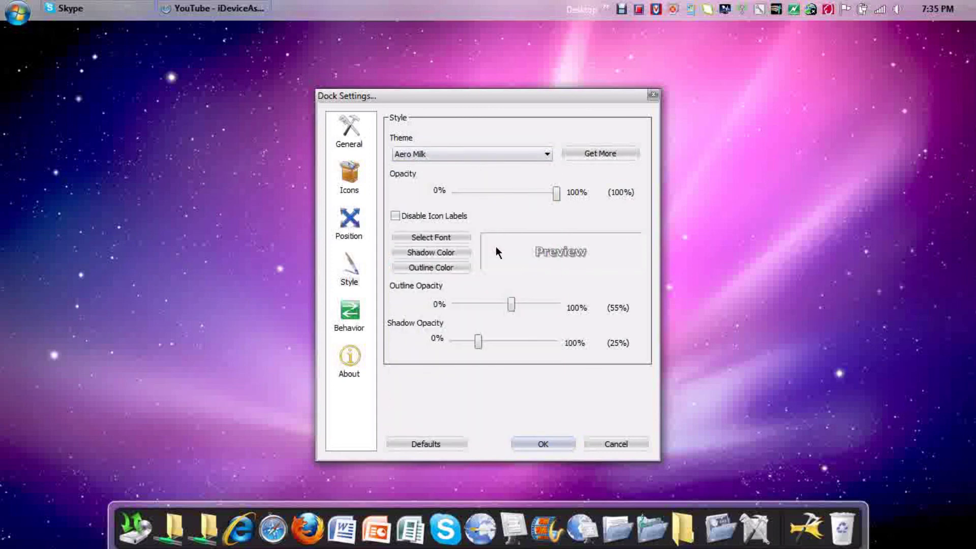
pyautogui.click(544, 444)
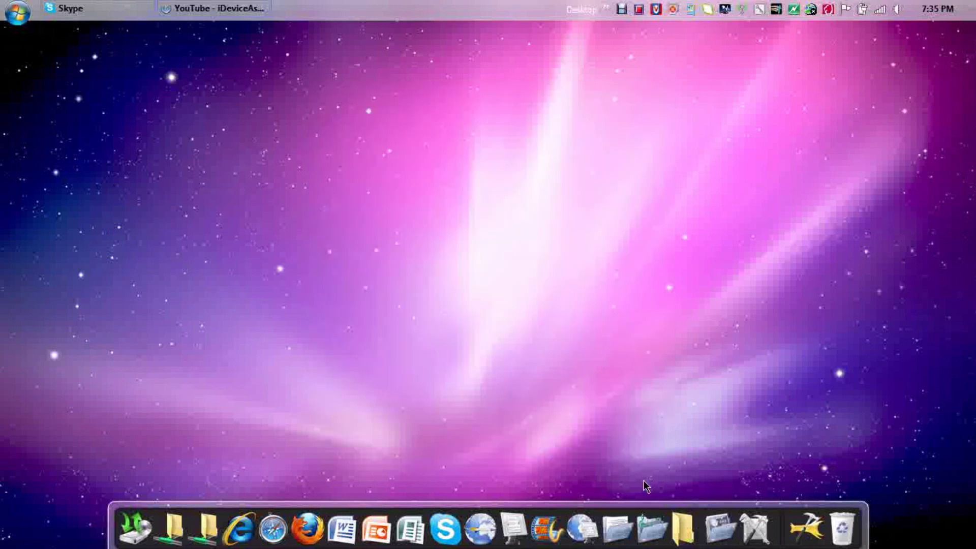
# Try the Blank theme on the dock and apply it
pyautogui.rightClick(786, 543)
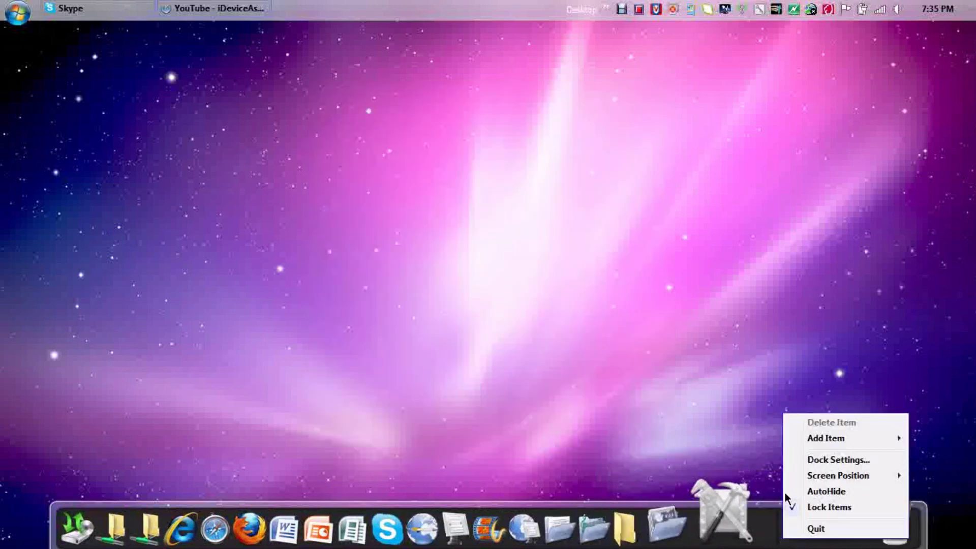
pyautogui.click(810, 461)
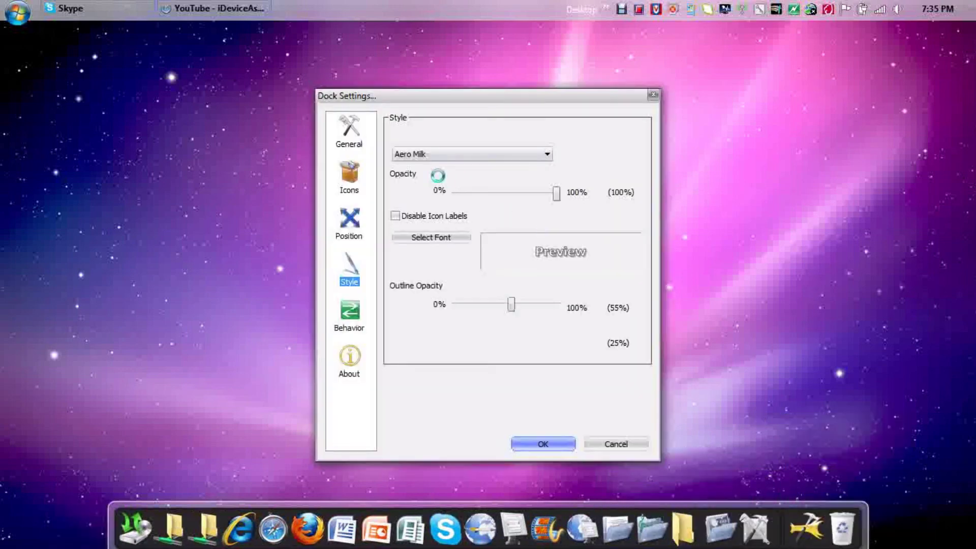
pyautogui.click(435, 156)
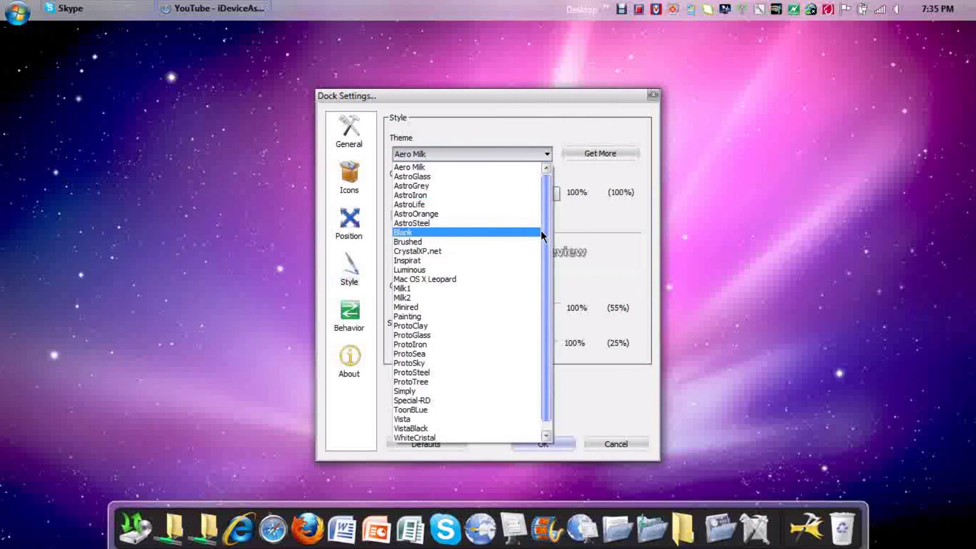
pyautogui.click(540, 233)
pyautogui.click(531, 447)
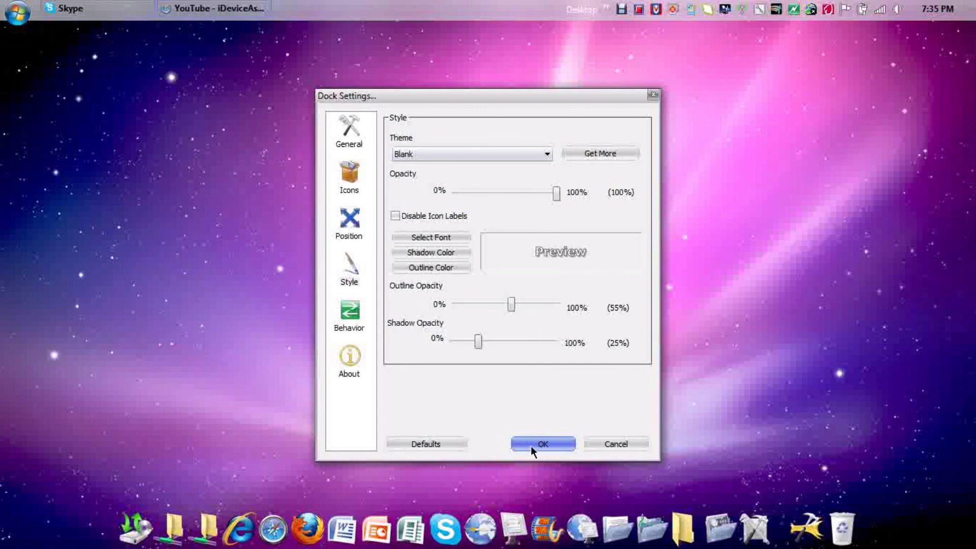
# Switch the dock theme back to Mac OS X Leopard and apply it
pyautogui.rightClick(783, 539)
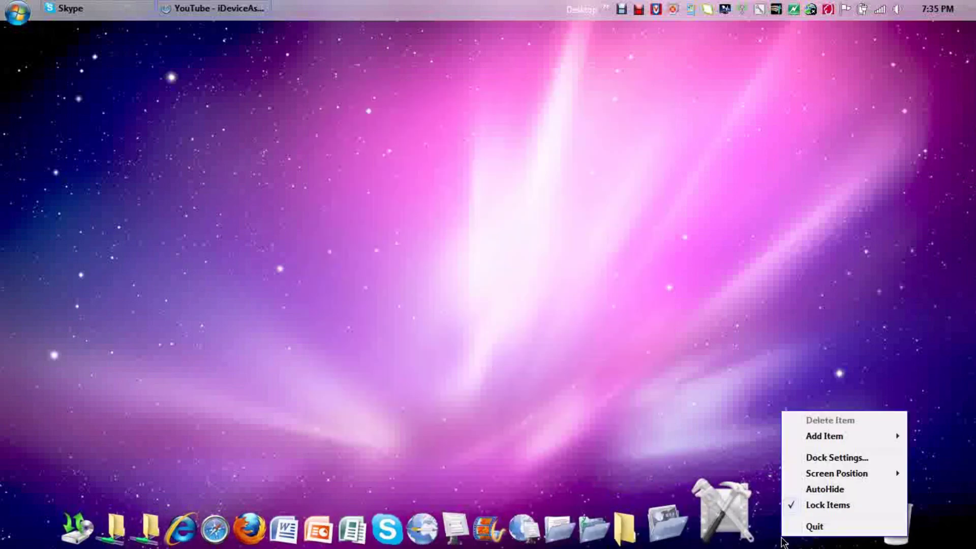
pyautogui.click(837, 457)
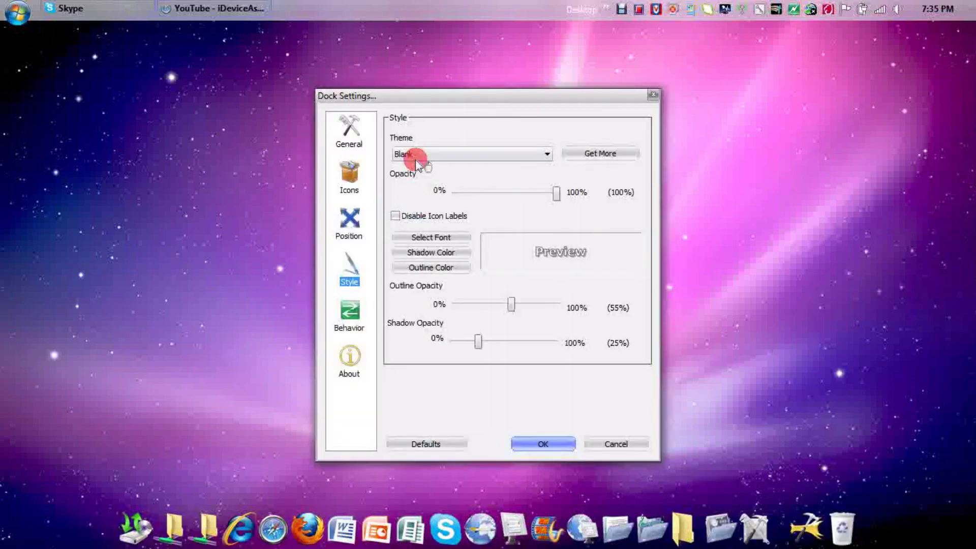
pyautogui.click(414, 154)
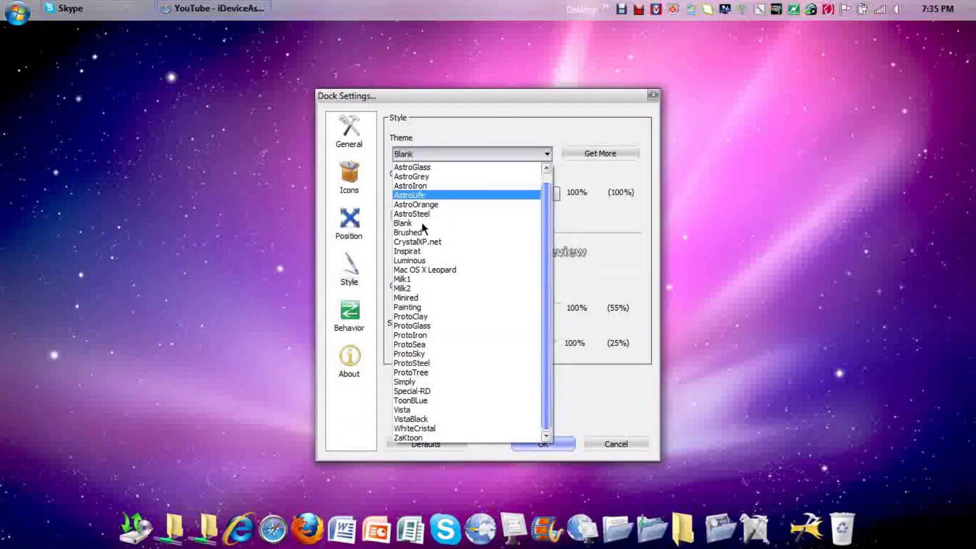
pyautogui.click(432, 270)
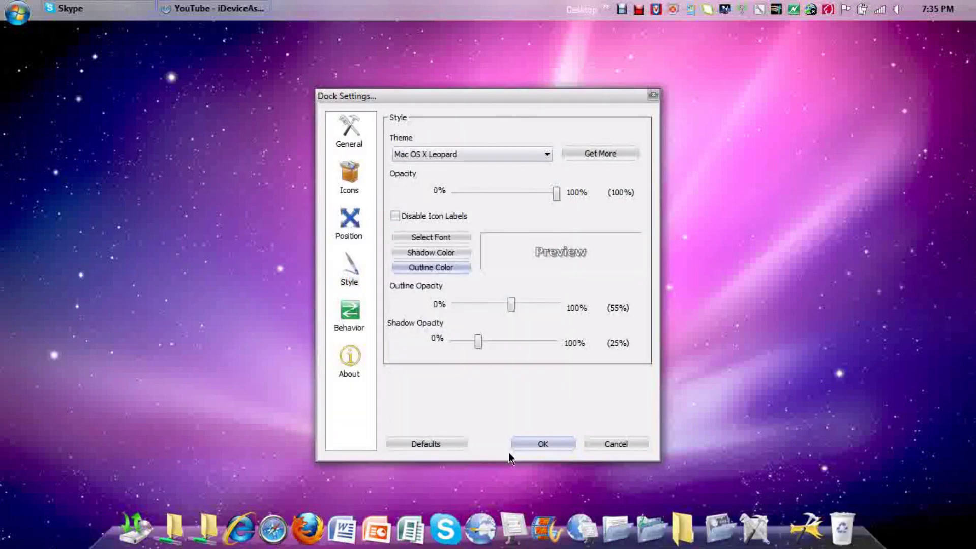
pyautogui.click(533, 444)
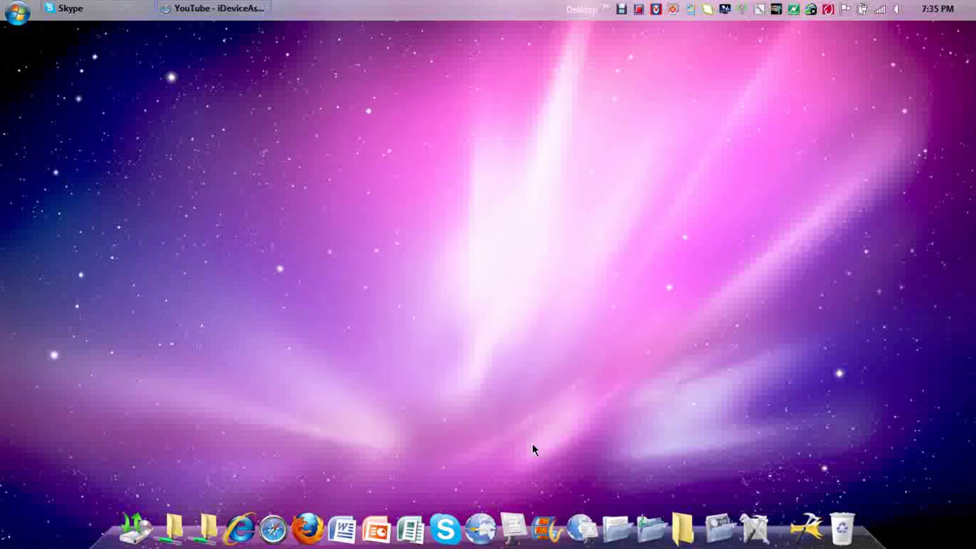